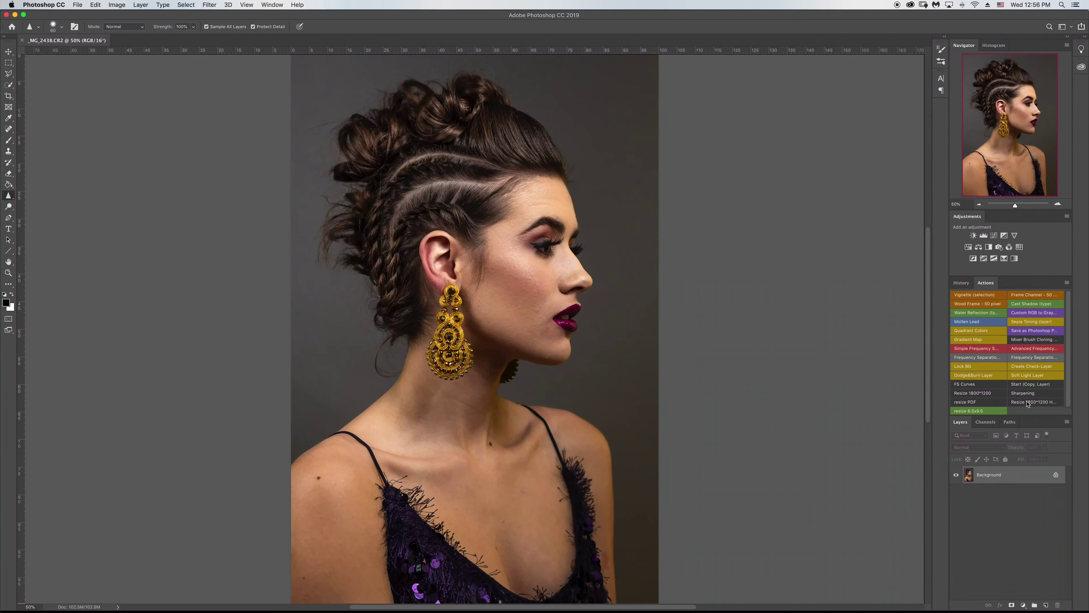
Select Layer 1 and open the Liquify filter on it
left_click(1006, 513)
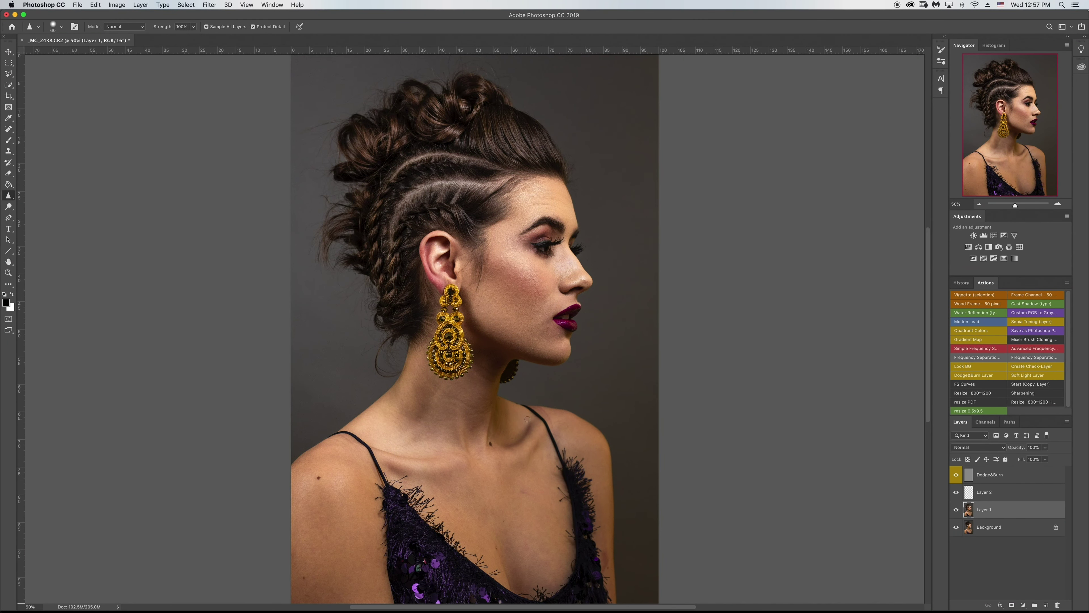
key("super+shift+x")
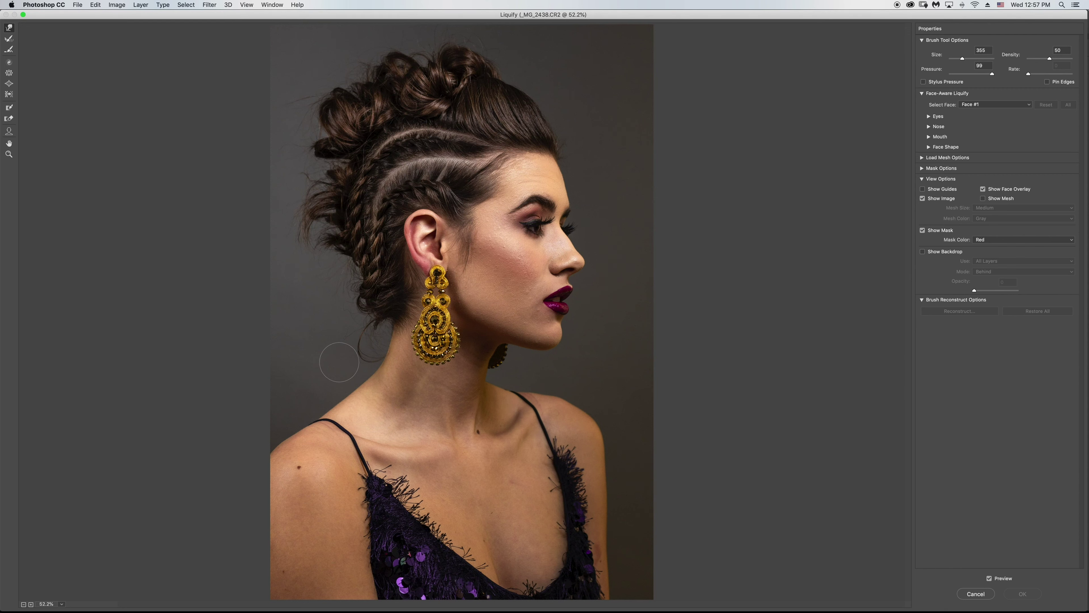
Warp the shoulder contour in Liquify with a large Forward Warp brush
left_click_drag(343, 375, 368, 375)
left_click_drag(300, 442, 296, 449)
left_click_drag(366, 391, 343, 391)
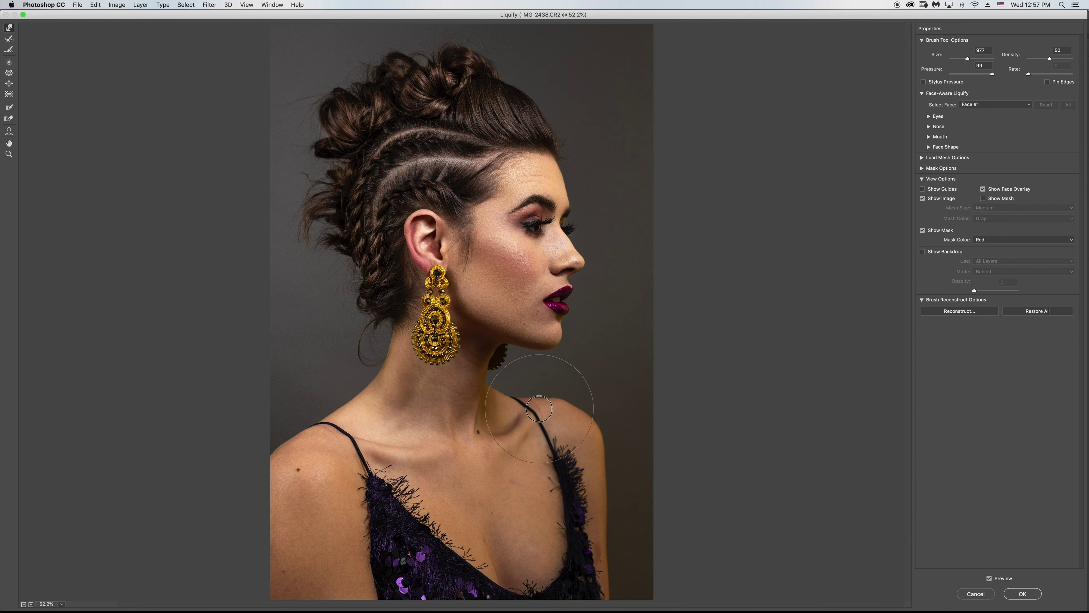
Lift and push in the hair top with a smaller brush, preview, and apply Liquify
mouse_move(567, 98)
left_mouse_down()
mouse_move(556, 117)
mouse_move(534, 91)
left_mouse_up()
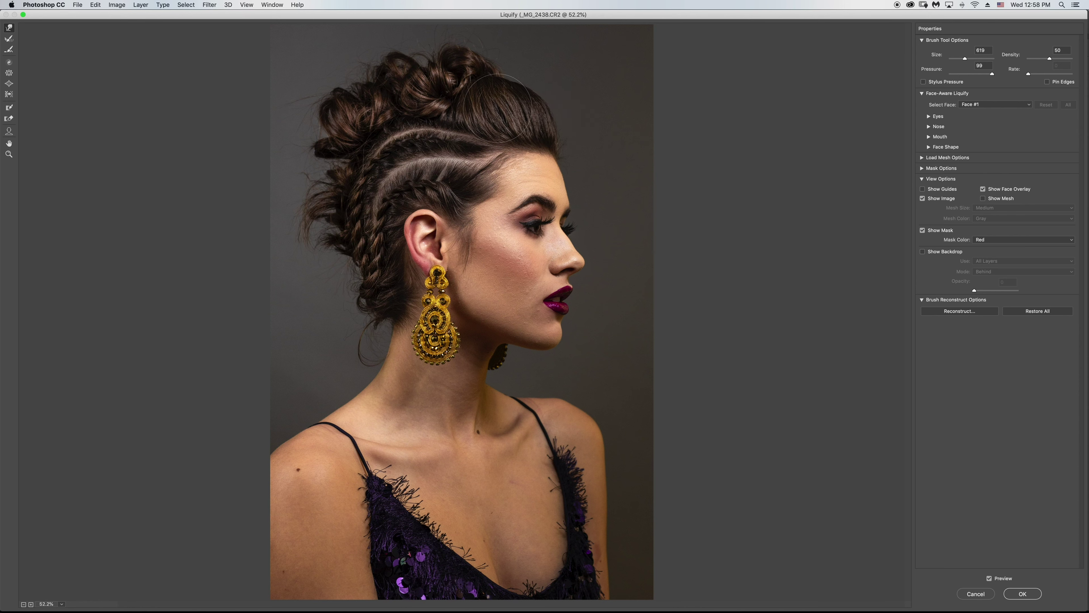
left_click_drag(559, 106, 544, 106)
key("p")
key("p")
key("p")
key("p")
mouse_move(425, 73)
left_mouse_down()
mouse_move(357, 106)
mouse_move(326, 152)
mouse_move(325, 237)
left_mouse_up()
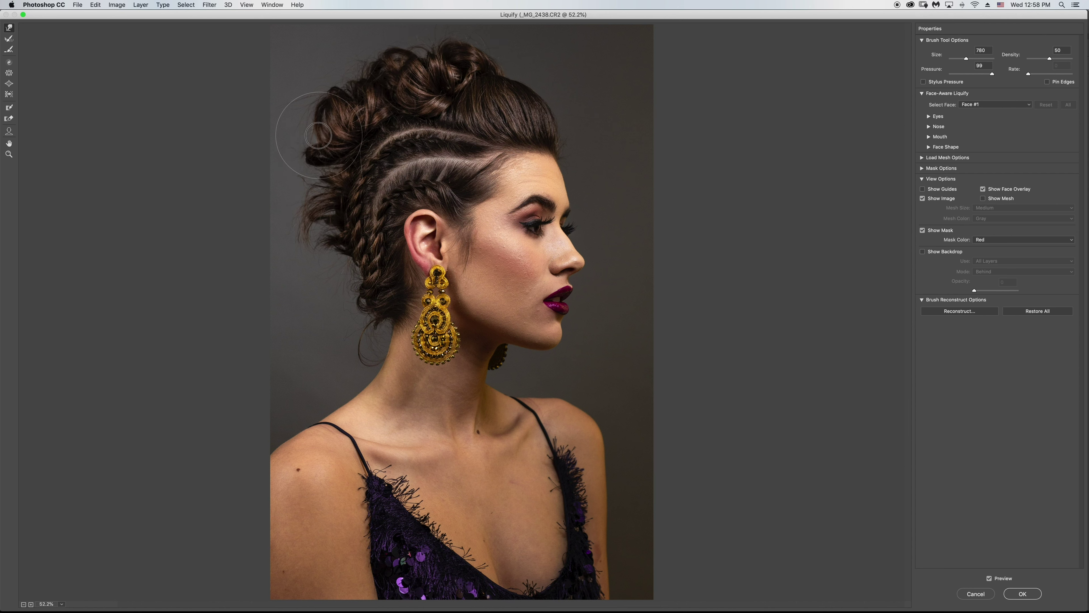
left_click_drag(309, 184, 308, 137)
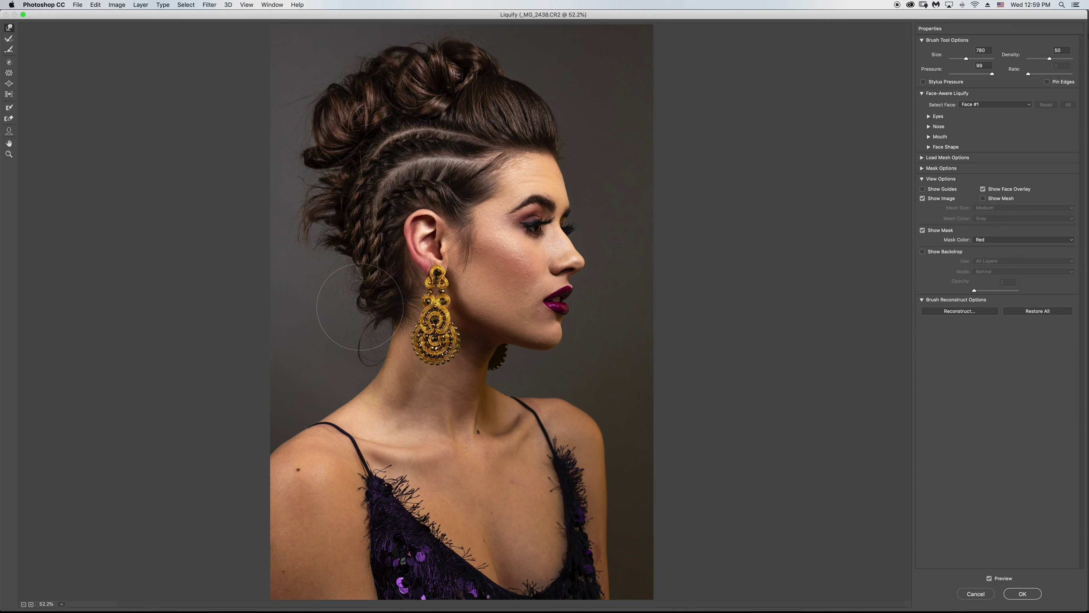
key("bracketleft")
key("bracketleft")
key("bracketleft")
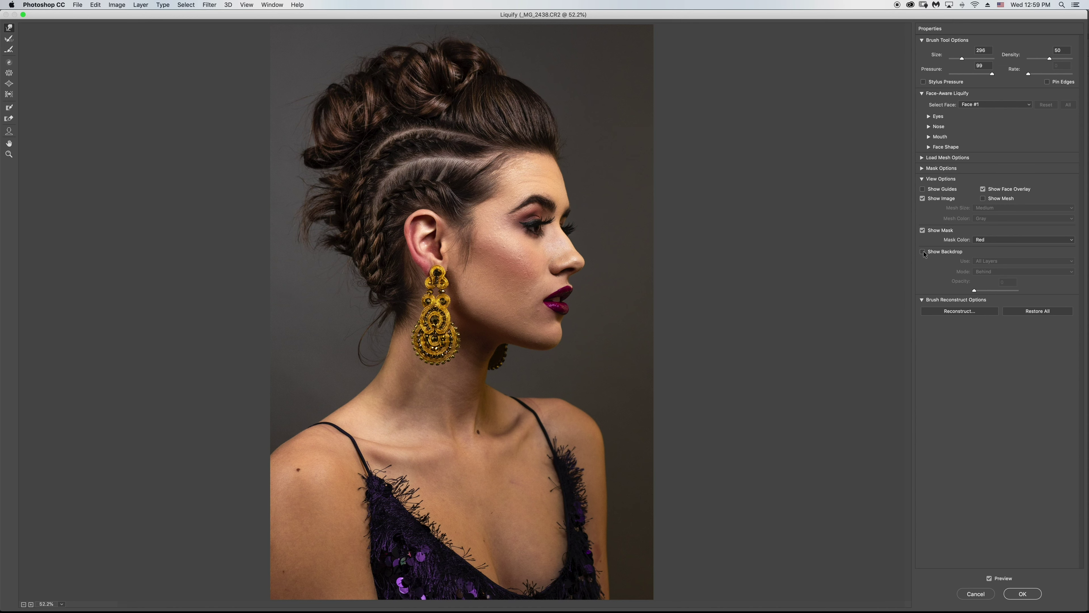
left_click(1022, 592)
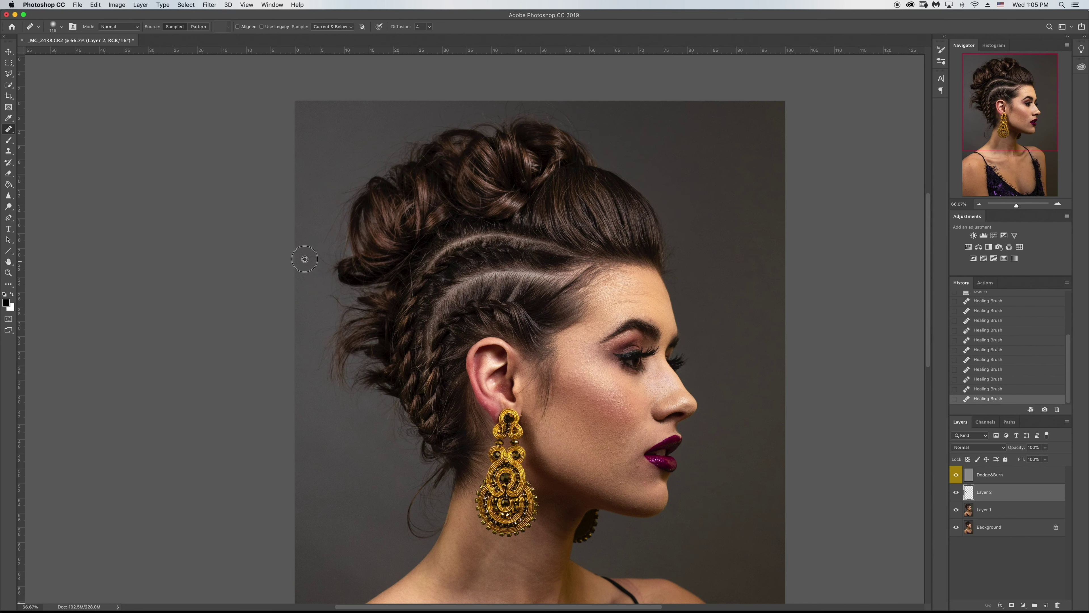
Heal a background spot, then clone out stray neck hairs with a 172 px Clone Stamp
left_click(315, 249)
left_click(8, 153)
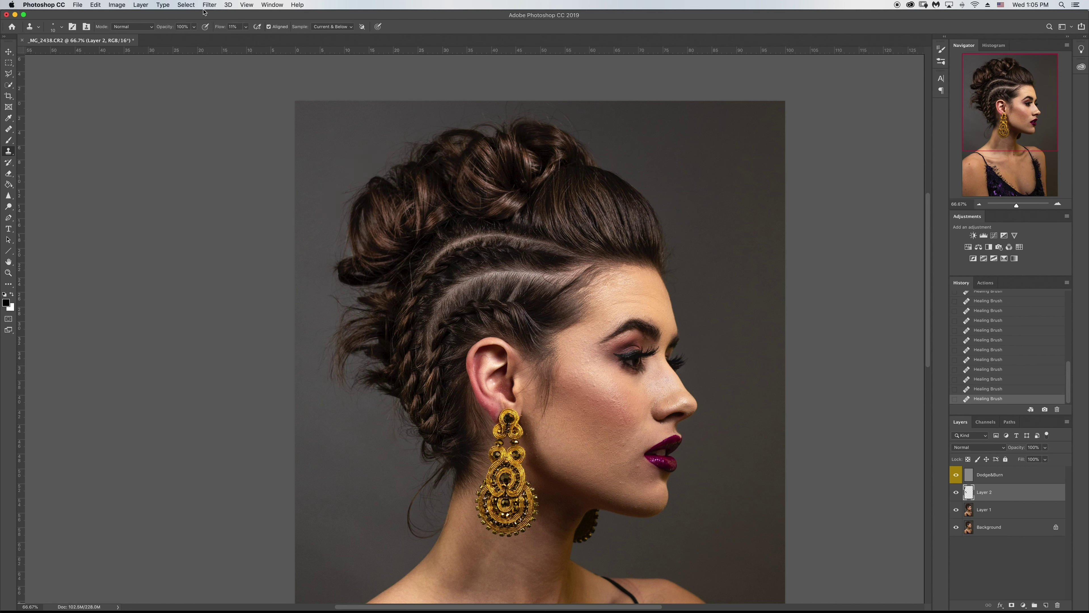
left_click_drag(375, 470, 384, 489)
left_click_drag(379, 534, 389, 472)
mouse_move(395, 435)
left_mouse_down()
mouse_move(399, 445)
mouse_move(389, 401)
mouse_move(428, 483)
mouse_move(433, 461)
mouse_move(412, 533)
mouse_move(394, 528)
left_mouse_up()
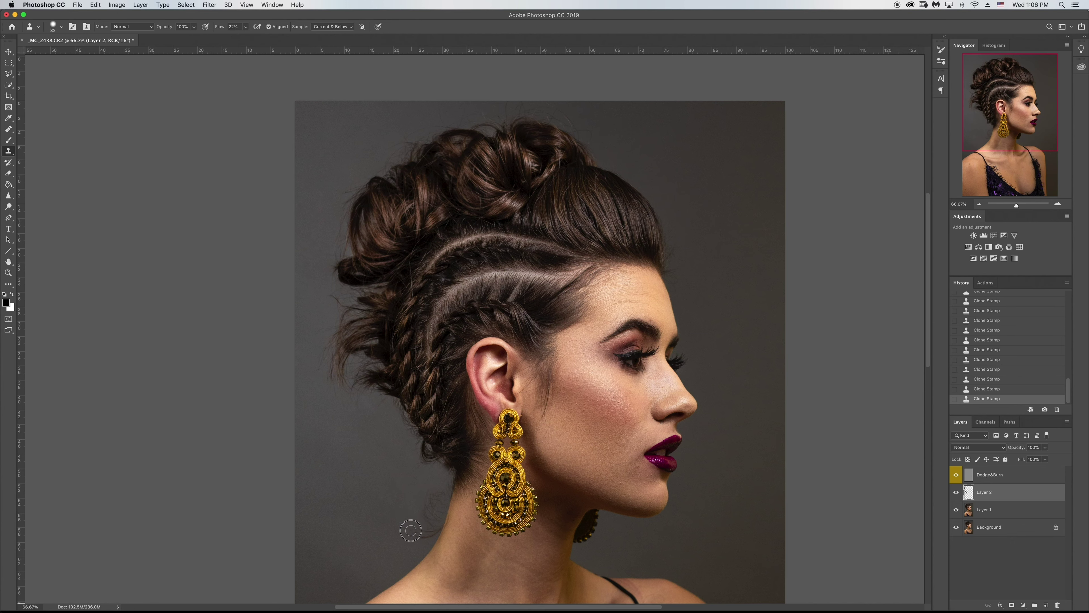
left_click_drag(423, 521, 435, 500)
scroll(431, 482, "up", 3, "alt")
scroll(450, 177, "up", 3, "alt")
scroll(457, 209, "up", 2, "alt")
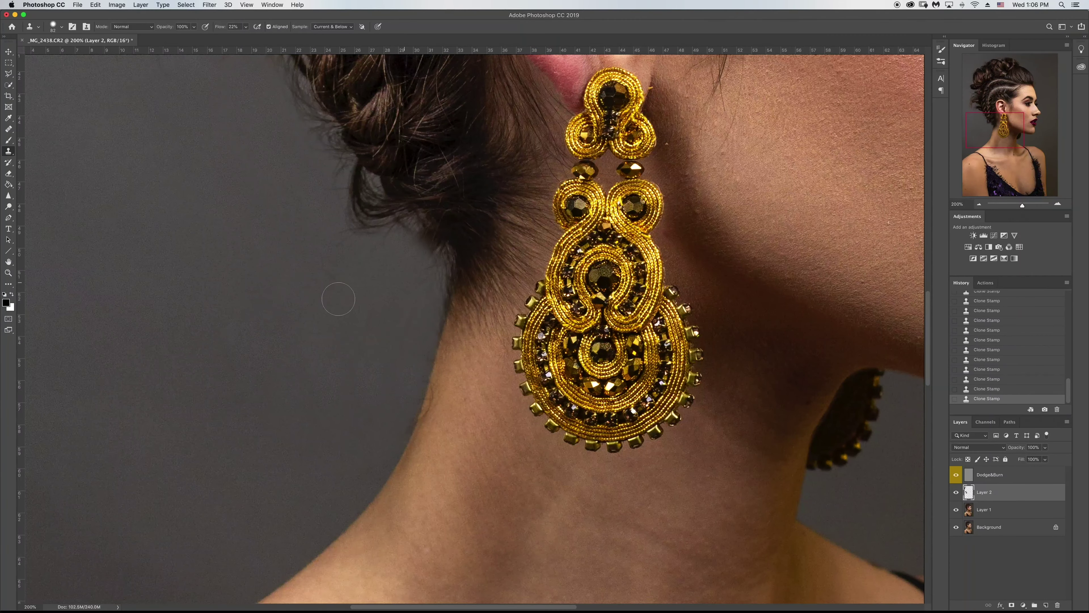
Undo the last clone strokes and spot-heal along the neck edge
left_click_drag(465, 418, 439, 400)
key("super+z")
key("super+z")
key("super+z")
key("j")
left_click_drag(424, 415, 427, 377)
left_click(408, 433)
left_click(413, 411)
Clone out stray hair strands along the hair edge near the ear
key("s")
scroll(367, 391, "up", 5)
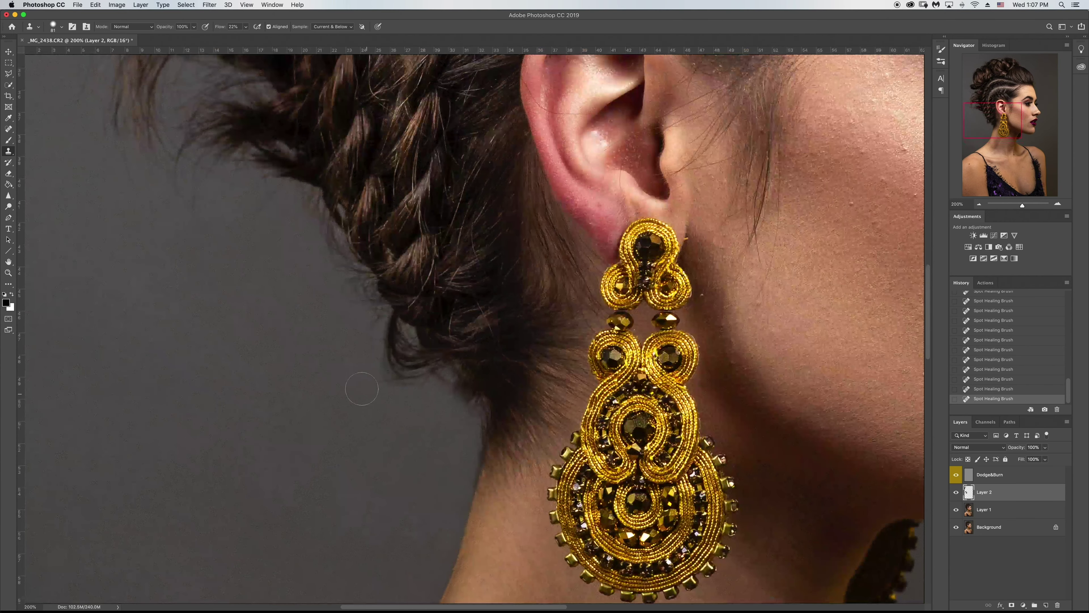
left_click(383, 363)
left_click(389, 366)
left_click(396, 370)
left_click(384, 354)
left_click(411, 369)
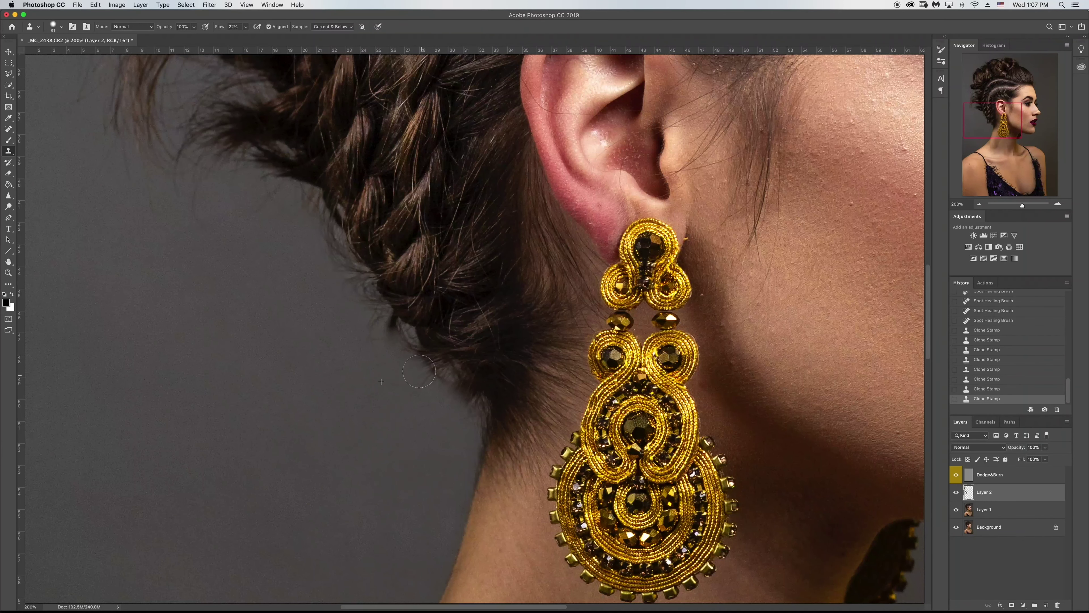
left_click(416, 390)
key("bracketleft")
key("bracketleft")
key("bracketleft")
left_click(376, 371)
mouse_move(375, 371)
left_mouse_down()
mouse_move(394, 324)
mouse_move(398, 343)
mouse_move(438, 372)
mouse_move(418, 389)
mouse_move(471, 399)
left_mouse_up()
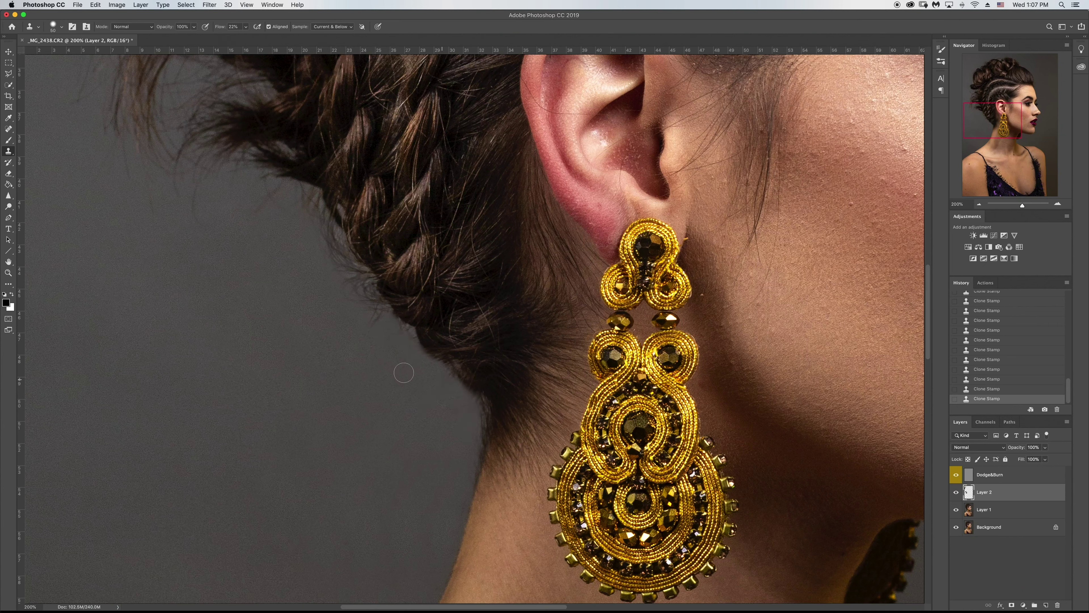
key("bracketright")
key("bracketright")
Clone the hair edge behind the ear with a 39 px brush, with a brief Eraser switch
mouse_move(1022, 205)
left_mouse_down()
mouse_move(1000, 205)
mouse_move(1022, 205)
left_mouse_up()
left_click_drag(195, 317, 180, 317)
left_click_drag(169, 269, 178, 291)
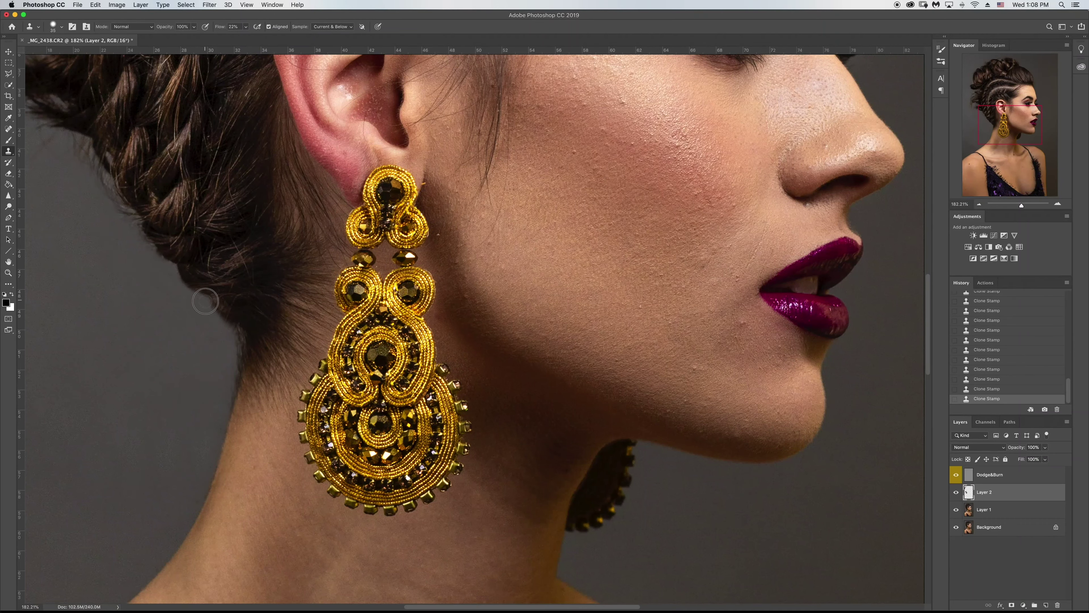
key("e")
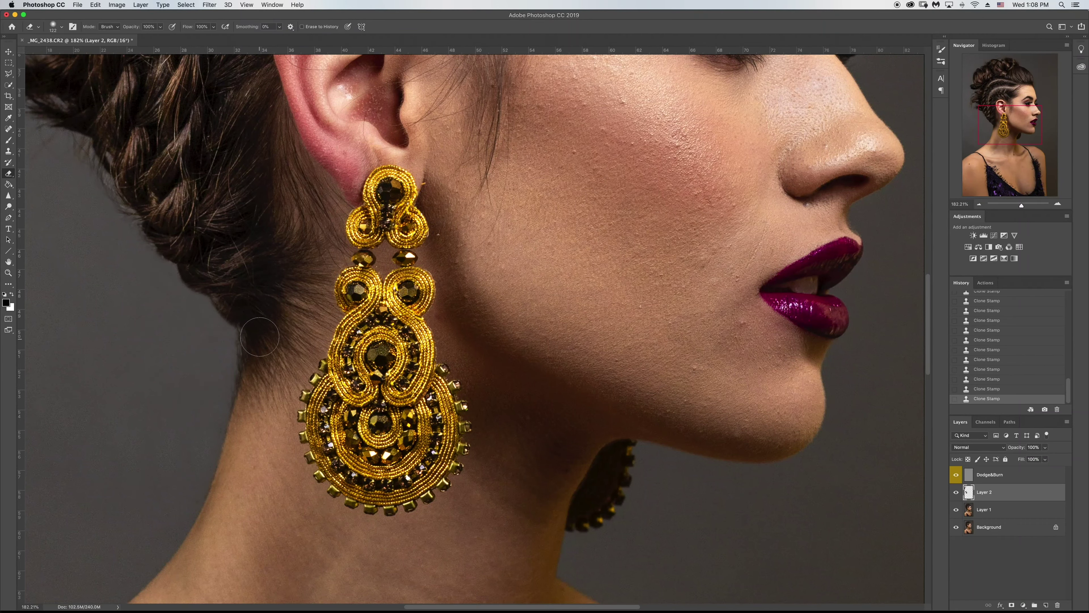
key("s")
left_click(227, 338)
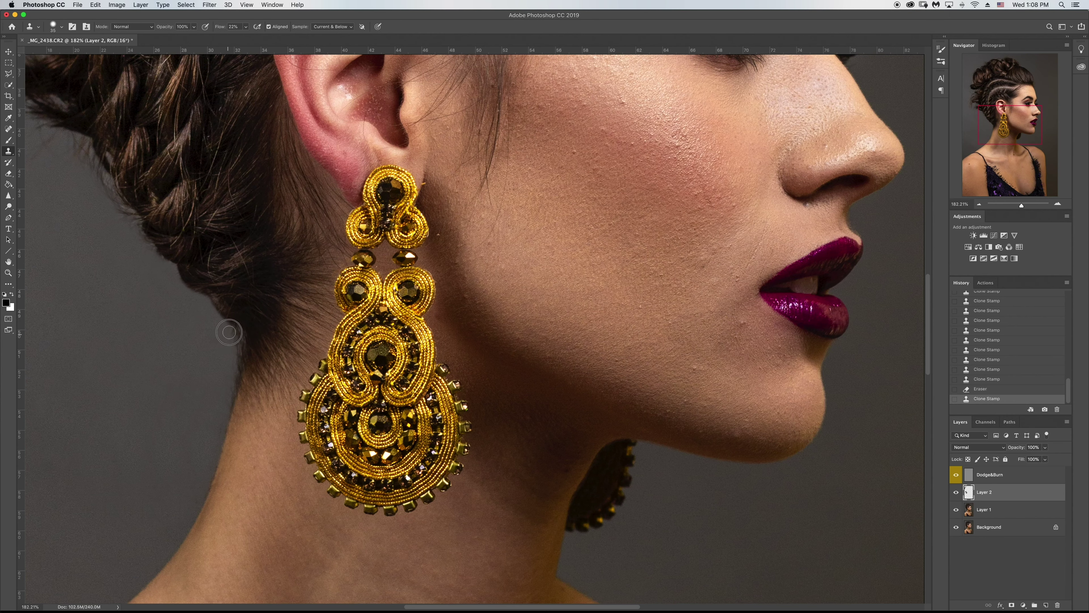
left_click_drag(1021, 206, 1021, 205)
left_click(265, 331)
left_click(264, 334)
left_click(264, 325)
left_click(279, 331)
left_click_drag(1021, 205, 1018, 205)
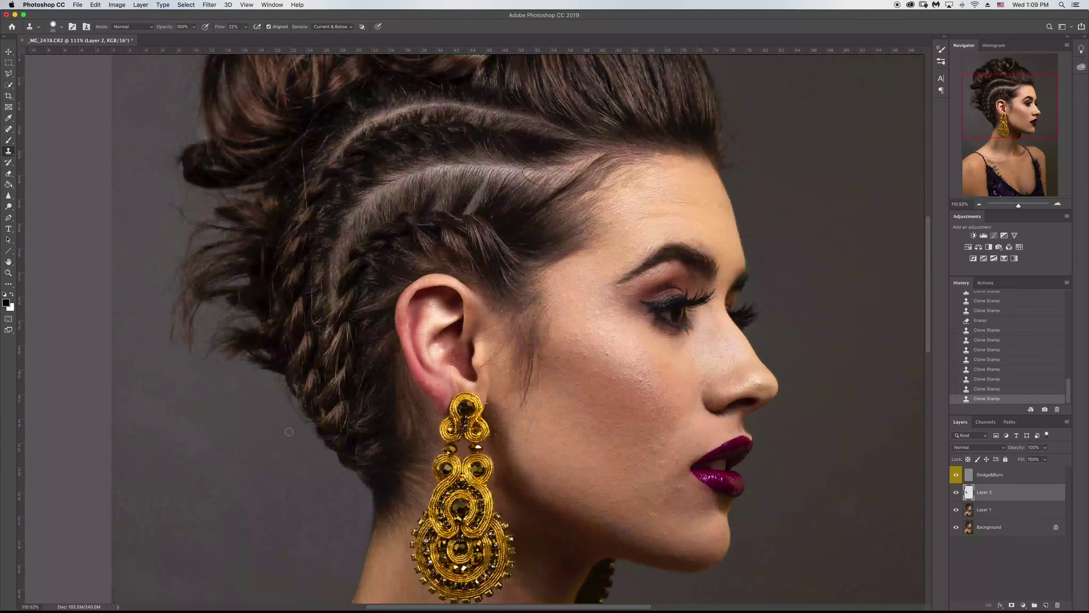
Clone background over flyaways along the hair edge, enlarging the brush to 106 px
left_click(300, 444, "alt")
left_click(307, 433)
left_click(296, 415)
left_click(283, 397)
left_click(255, 379)
scroll(820, 318, "up", 5)
key("bracketright")
key("bracketright")
key("bracketright")
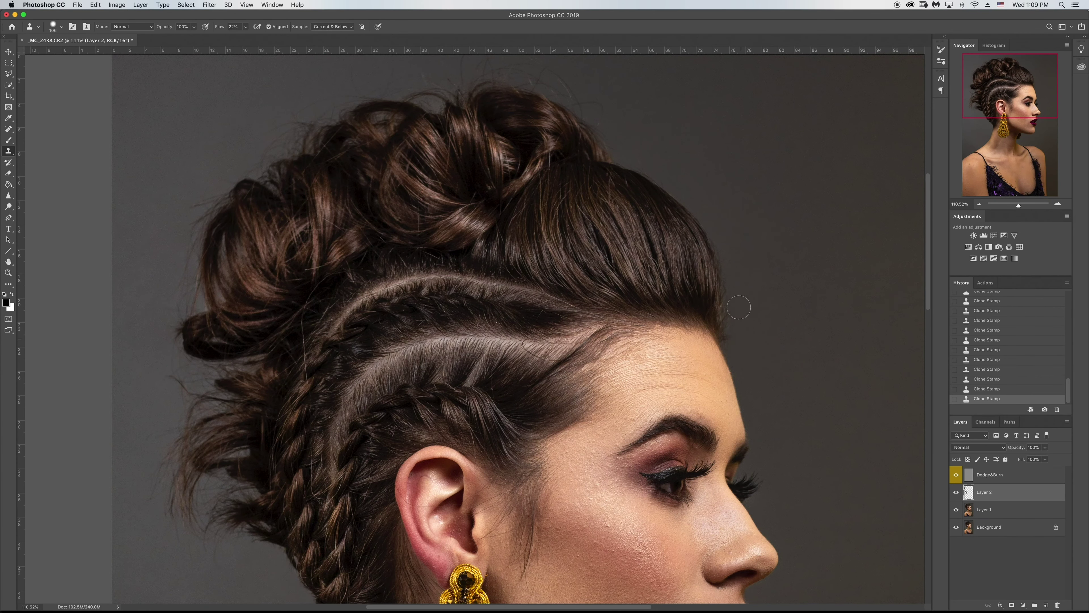
left_click_drag(1019, 206, 1020, 205)
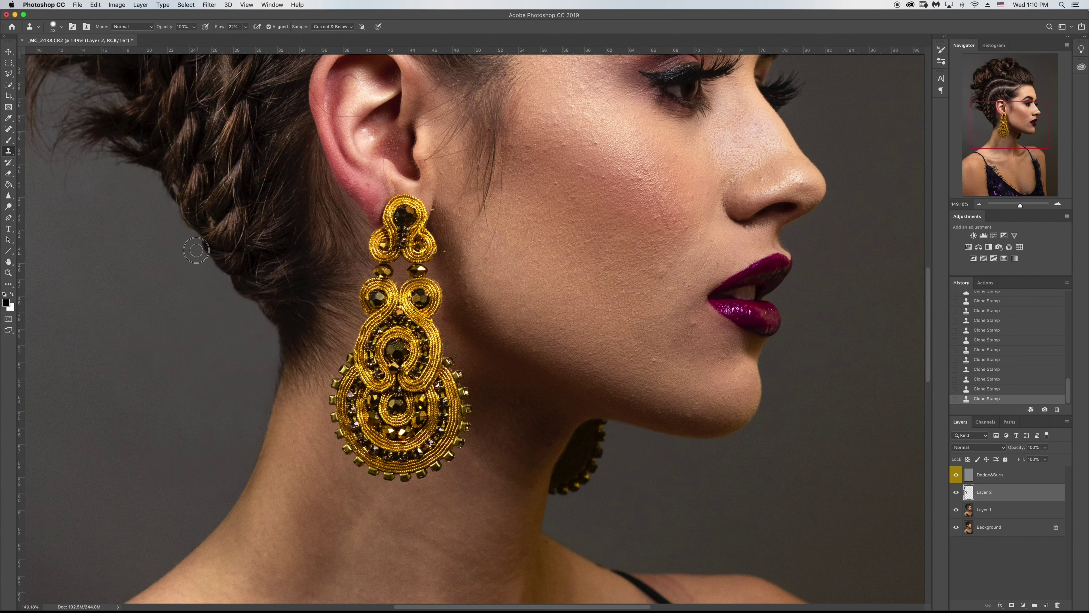
Erase back part of the cloning on Layer 2
key("e")
left_click_drag(202, 215, 219, 245)
left_click_drag(210, 236, 223, 249)
left_click_drag(1020, 205, 1017, 205)
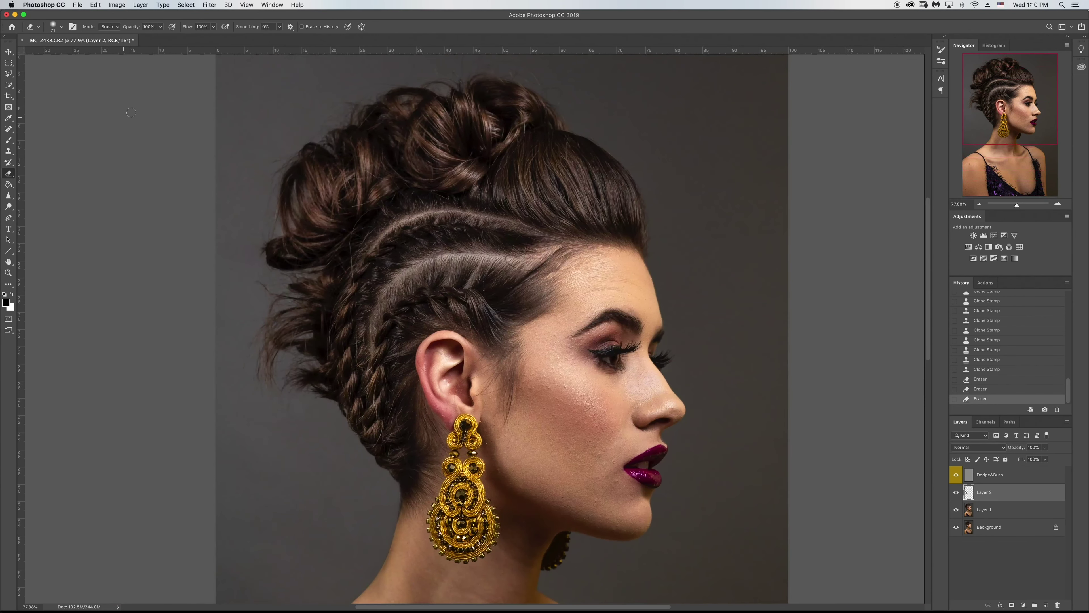
Clone away flyaways above the hair top, keeping the final stroke, and select the Healing Brush
left_click_drag(578, 88, 592, 88)
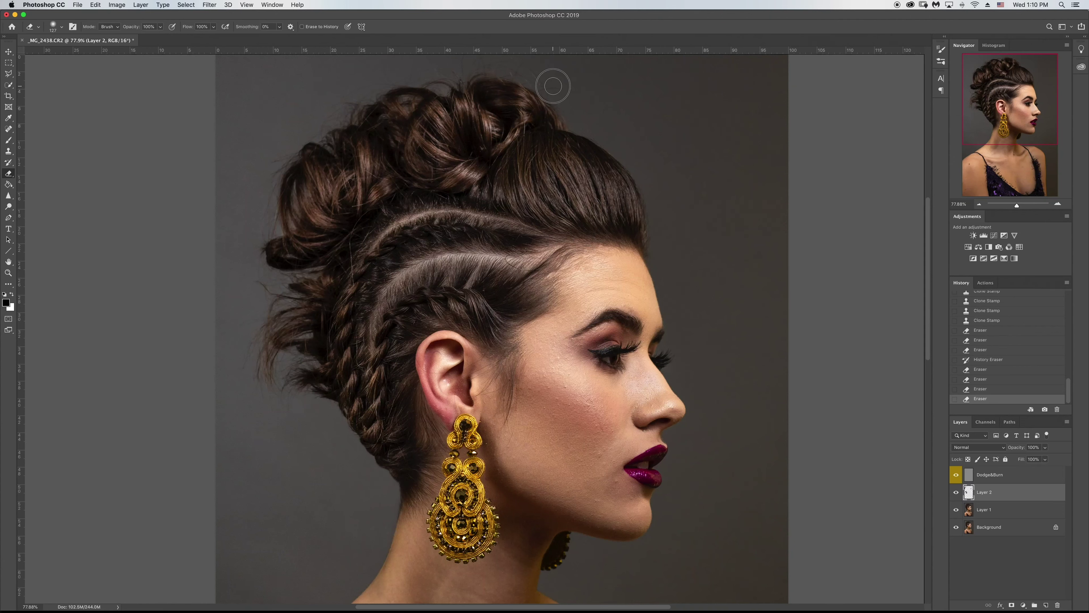
key("s")
left_click(561, 101)
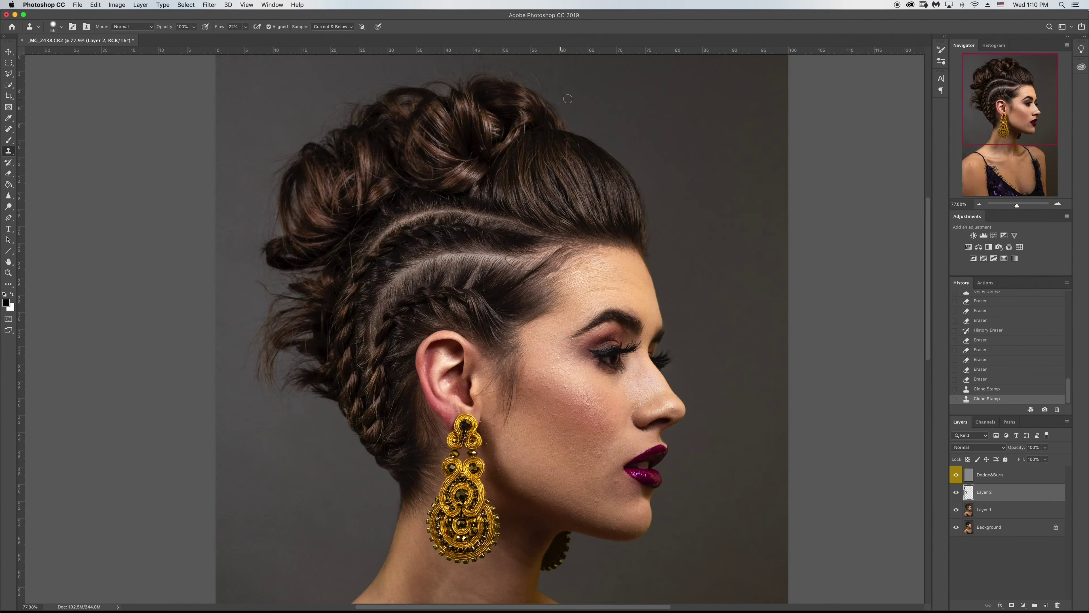
left_click(551, 95)
left_click(534, 73)
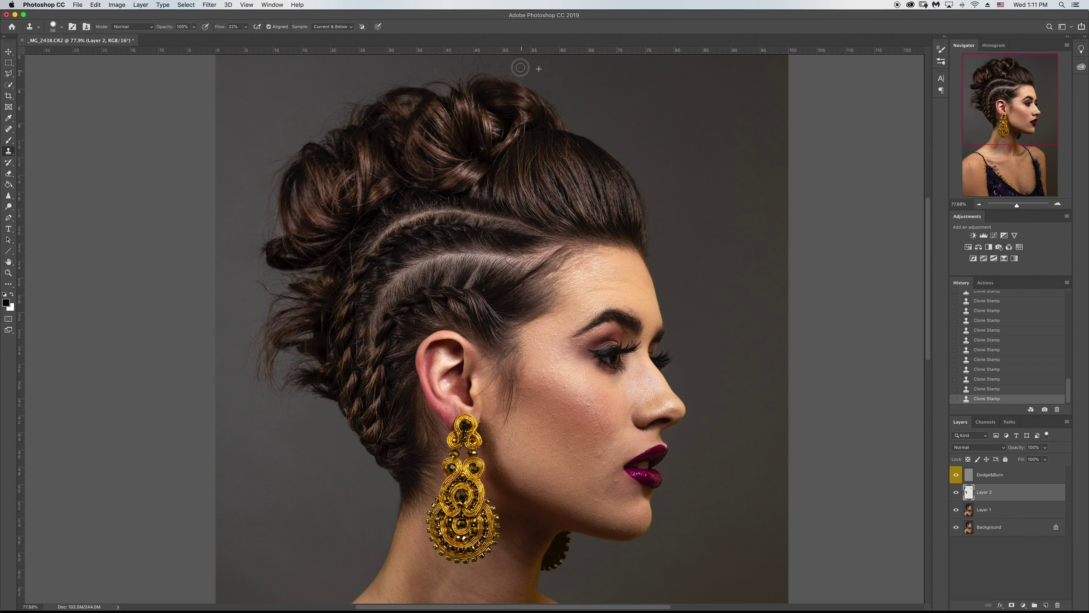
left_click_drag(512, 64, 528, 64)
left_click_drag(518, 61, 502, 61)
key("ctrl+z")
key("ctrl+z")
key("ctrl+shift+z")
key("ctrl+shift+z")
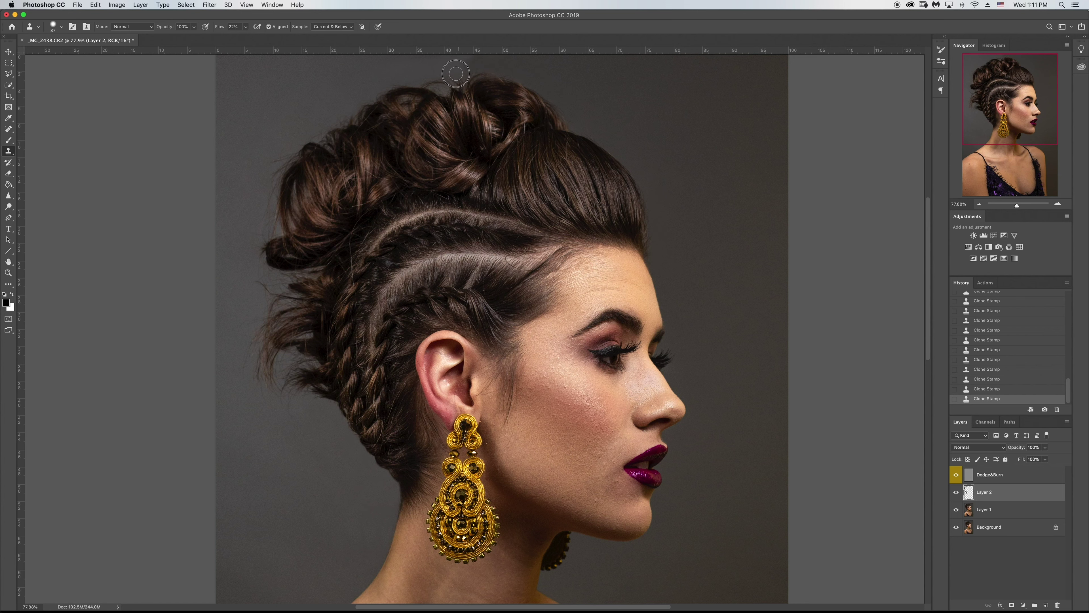
right_click(9, 133)
left_click(51, 138)
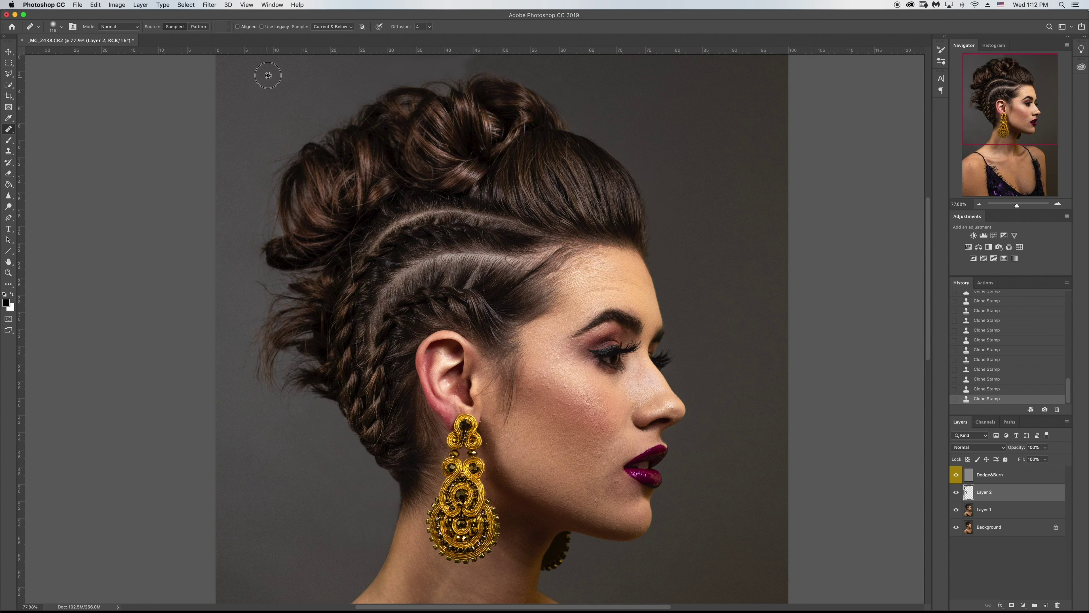
Heal blemishes on the neck skin and compare before and after
mouse_move(452, 63)
left_mouse_down()
mouse_move(482, 62)
mouse_move(365, 68)
left_mouse_up()
left_click(387, 55)
key("ctrl+z")
key("ctrl+z")
key("ctrl+z")
key("ctrl+z")
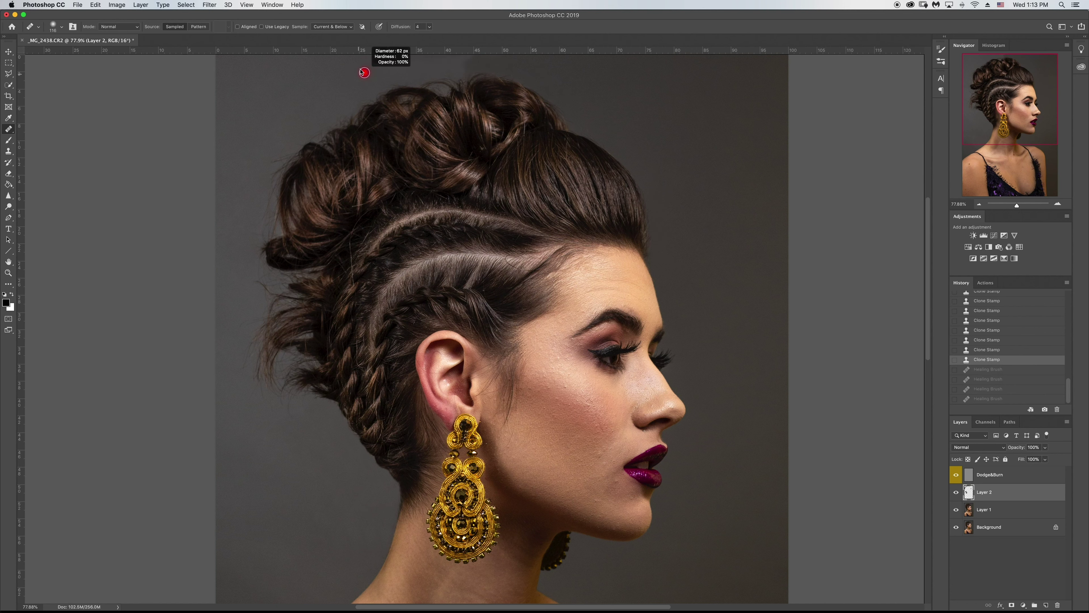
left_click_drag(477, 60, 463, 67)
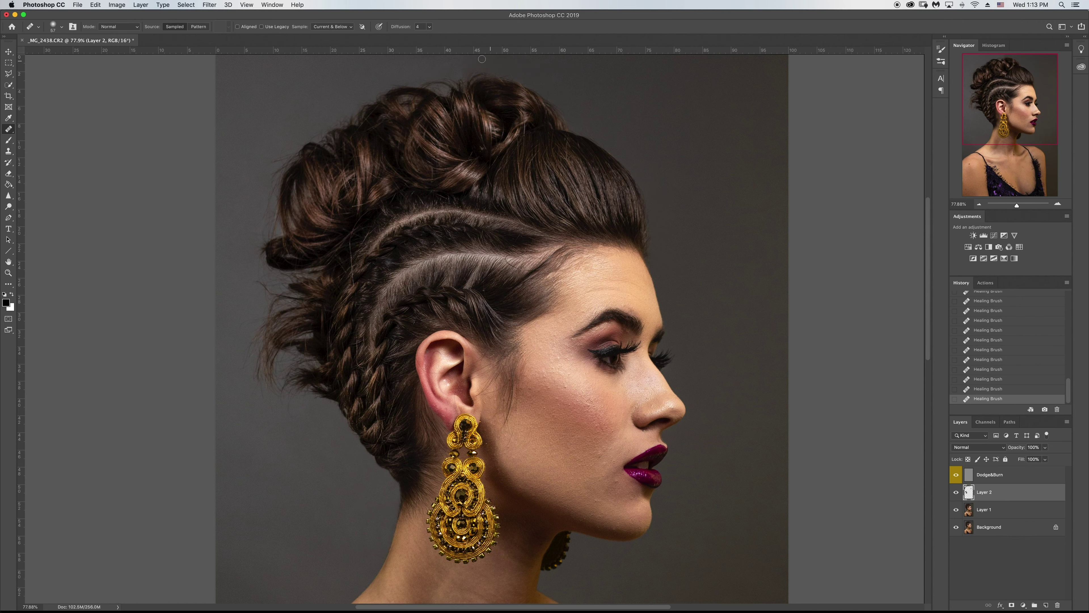
left_click(956, 492)
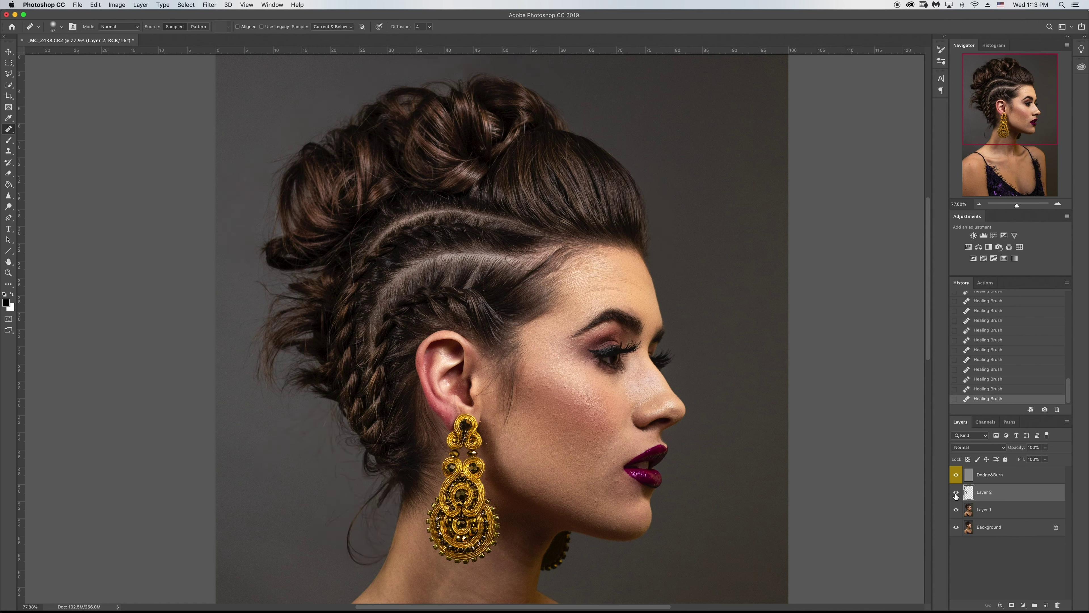
Clone clean background over the area just above the hair
left_click(8, 151)
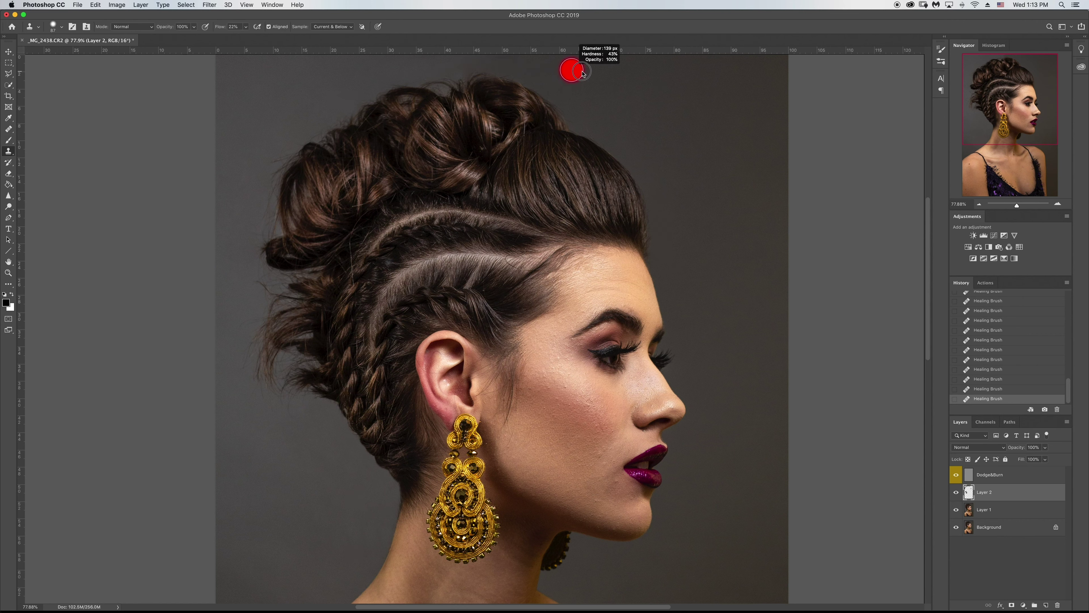
mouse_move(494, 51)
left_mouse_down()
mouse_move(503, 59)
mouse_move(385, 65)
mouse_move(443, 63)
left_mouse_up()
left_click_drag(551, 75, 562, 81)
left_click_drag(561, 81, 574, 91)
left_click_drag(1017, 205, 1015, 205)
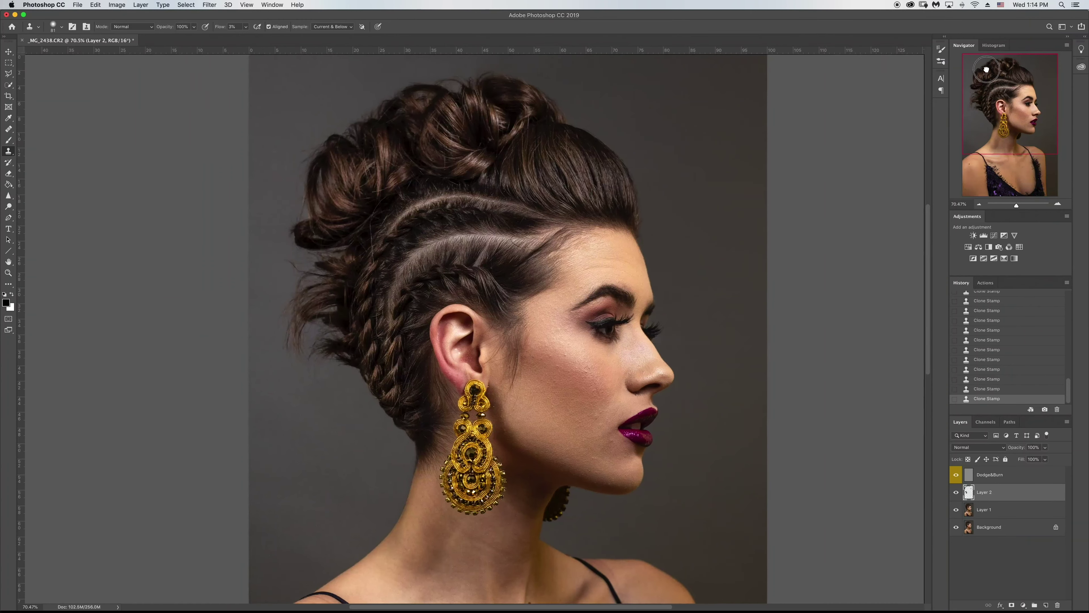
Clone out stray strands along the left hair edge with a 150 px brush at 23% flow
left_click_drag(985, 69, 984, 69)
key("shift+2")
key("shift+3")
left_click_drag(304, 142, 310, 154)
left_click_drag(305, 195, 299, 365)
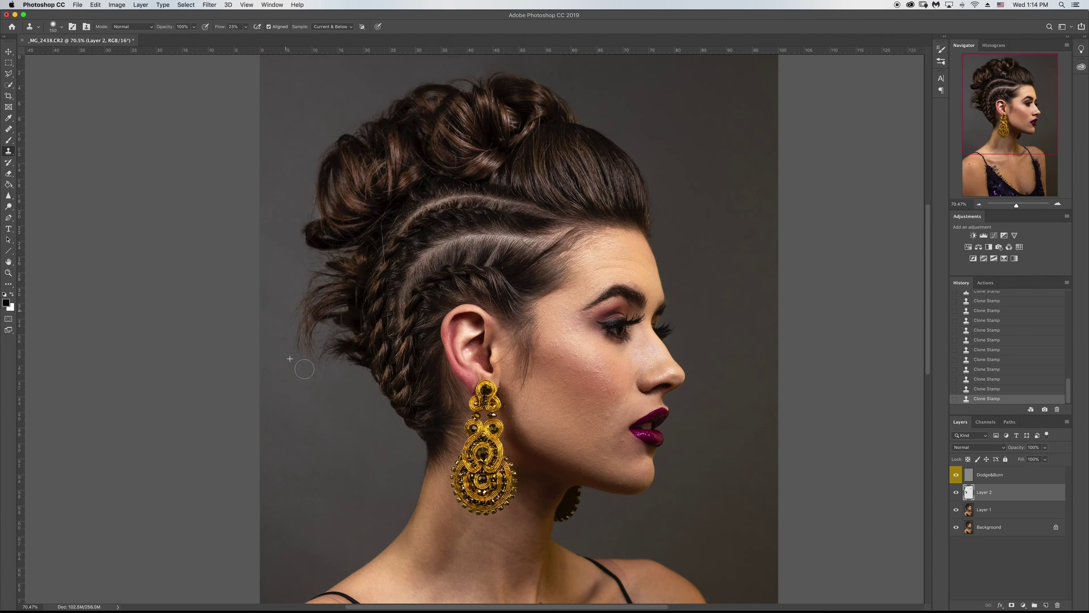
mouse_move(323, 358)
left_mouse_down()
mouse_move(318, 371)
mouse_move(299, 255)
left_mouse_up()
Compare with Layer 2 hidden, fit the portrait to the window, and add Layer 3
left_click(956, 492)
key("ctrl+0")
left_click(955, 492)
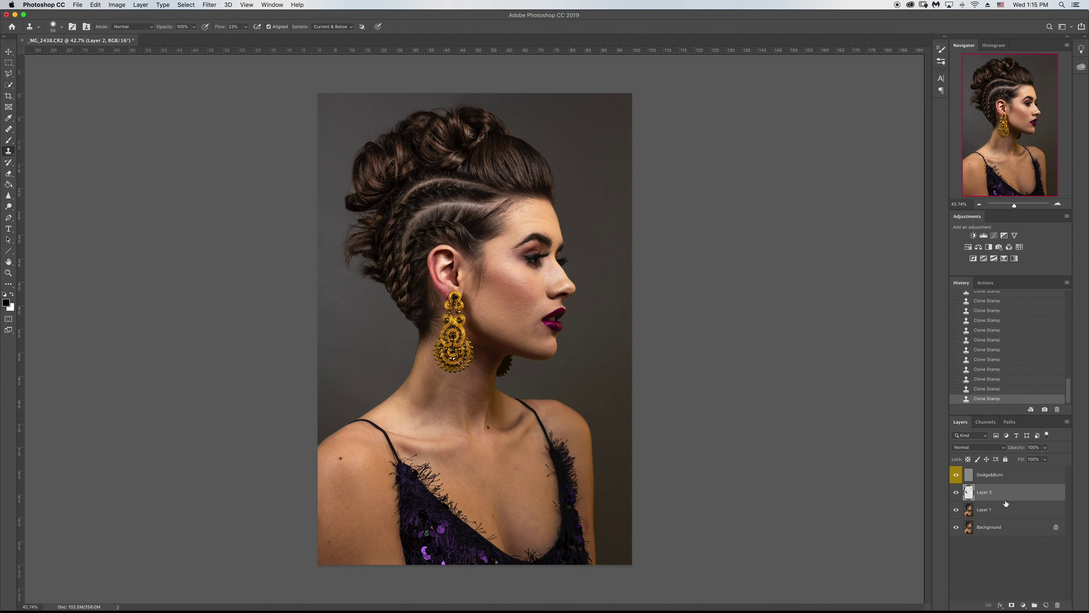
left_click(1046, 605)
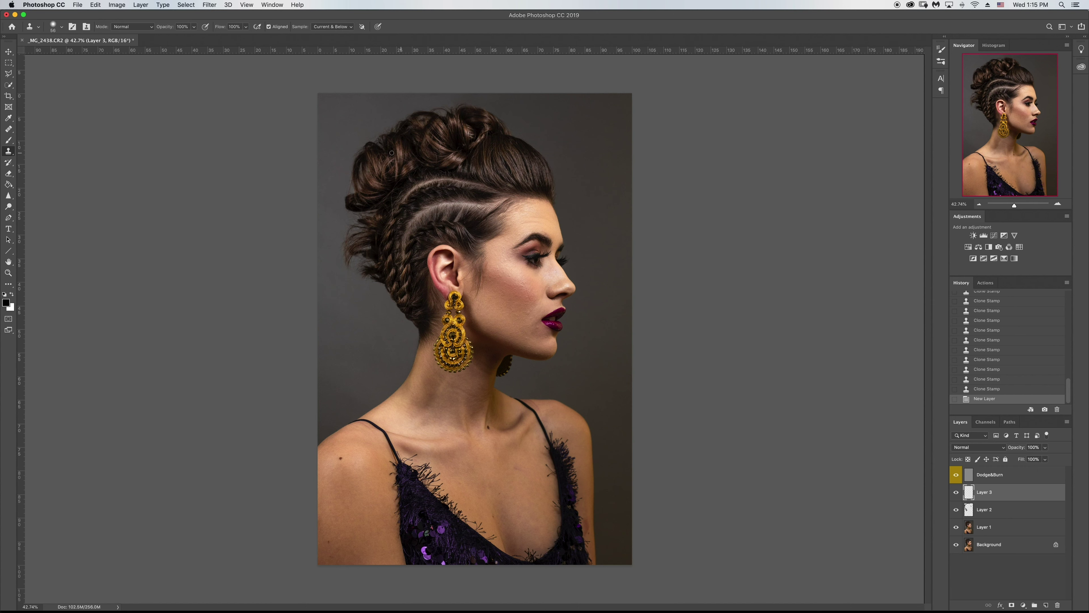
Clone a patch of braided hair onto Layer 3, then rotate and move it over the bun
left_click(386, 139, "alt")
mouse_move(395, 333)
left_mouse_down()
mouse_move(404, 367)
mouse_move(424, 326)
left_mouse_up()
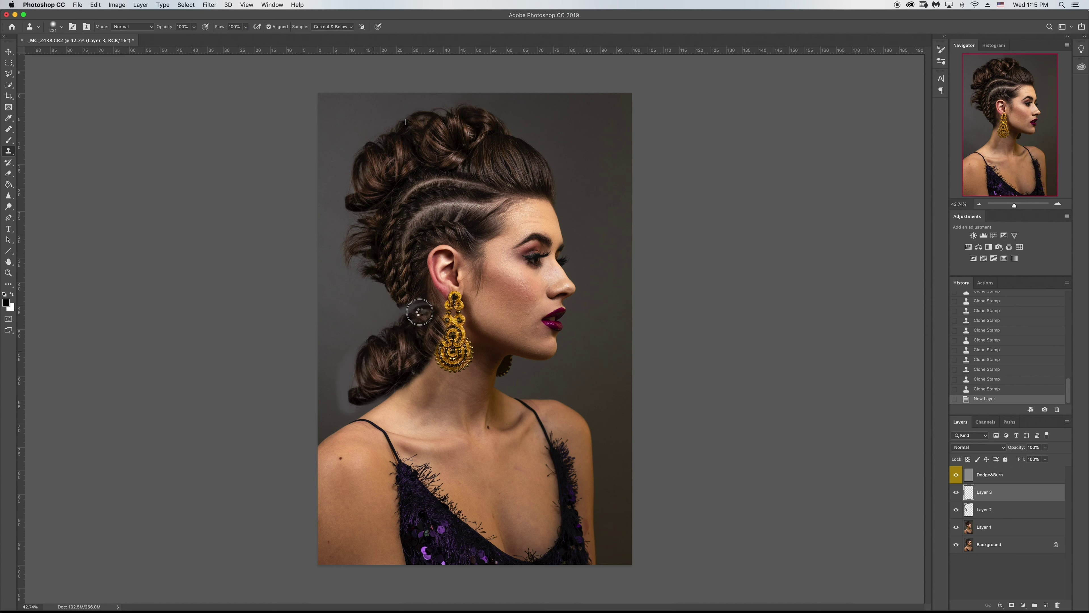
key("ctrl+t")
mouse_move(453, 412)
left_mouse_down()
mouse_move(468, 321)
mouse_move(461, 339)
left_mouse_up()
left_click_drag(394, 371, 368, 260)
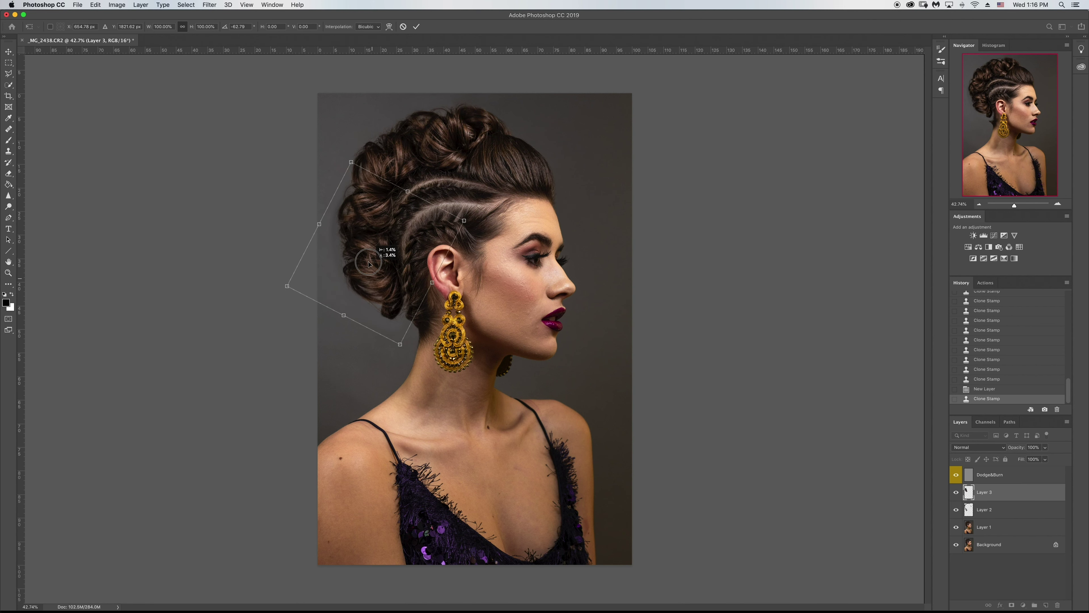
Warp the hair patch to curve along the bun and commit the transform
left_click(389, 27)
left_click_drag(400, 339, 410, 341)
left_click_drag(373, 186, 362, 257)
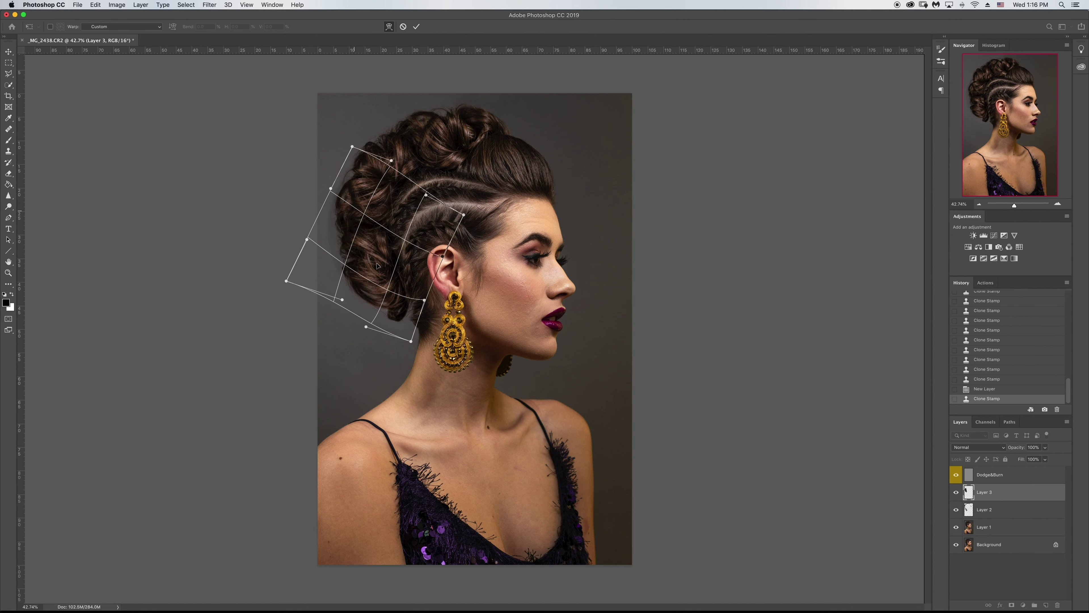
left_click_drag(352, 147, 355, 142)
left_click_drag(286, 281, 316, 322)
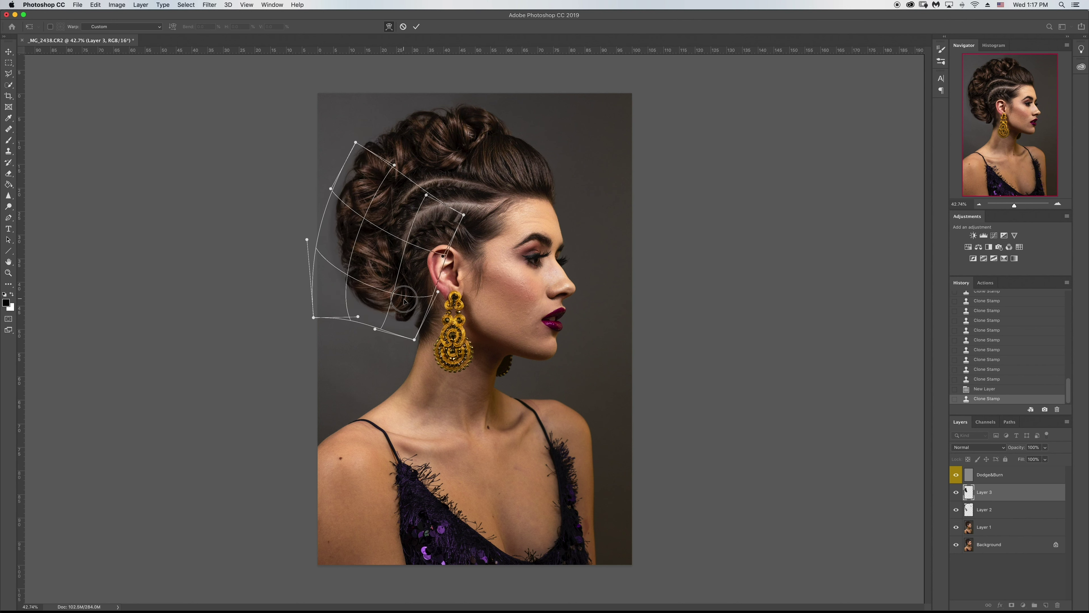
left_click(416, 26)
left_click(956, 492)
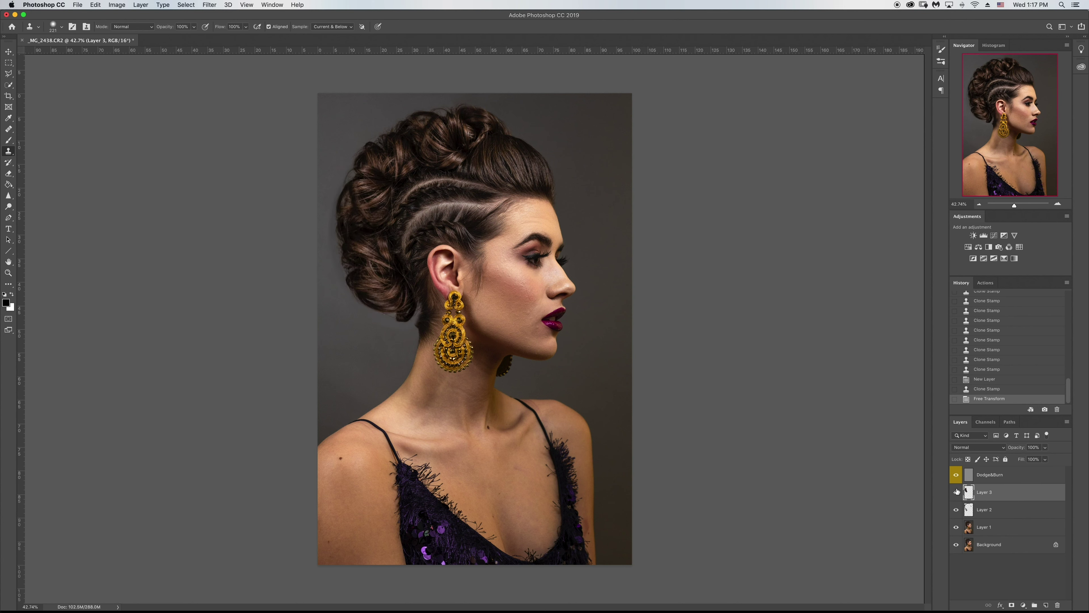
Add an inverted mask to Layer 3 and paint white to reveal hair along the left edge
left_click(1011, 605)
key("super+i")
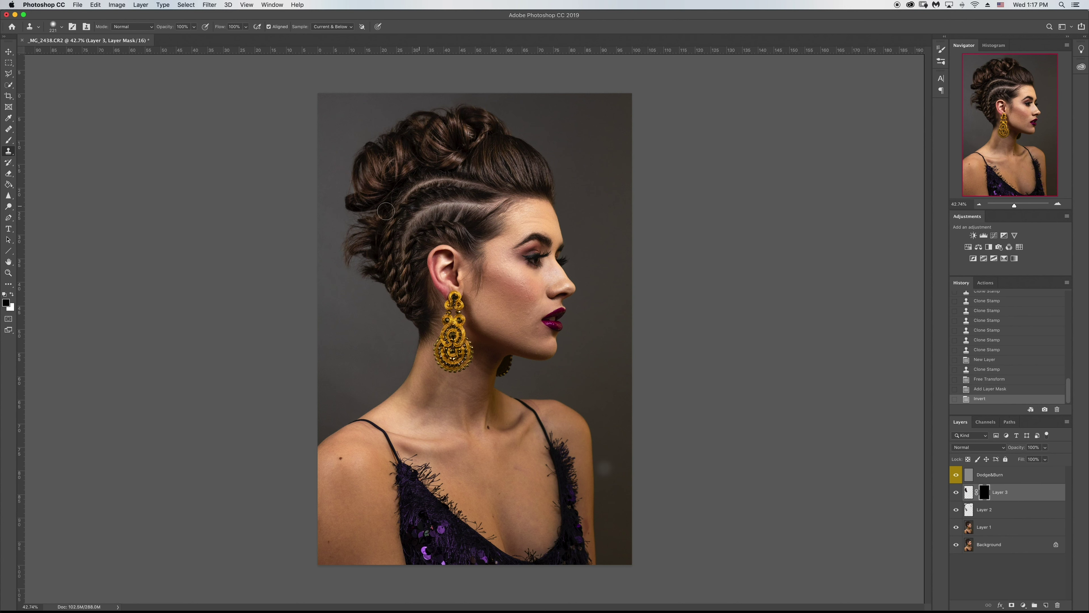
key("b")
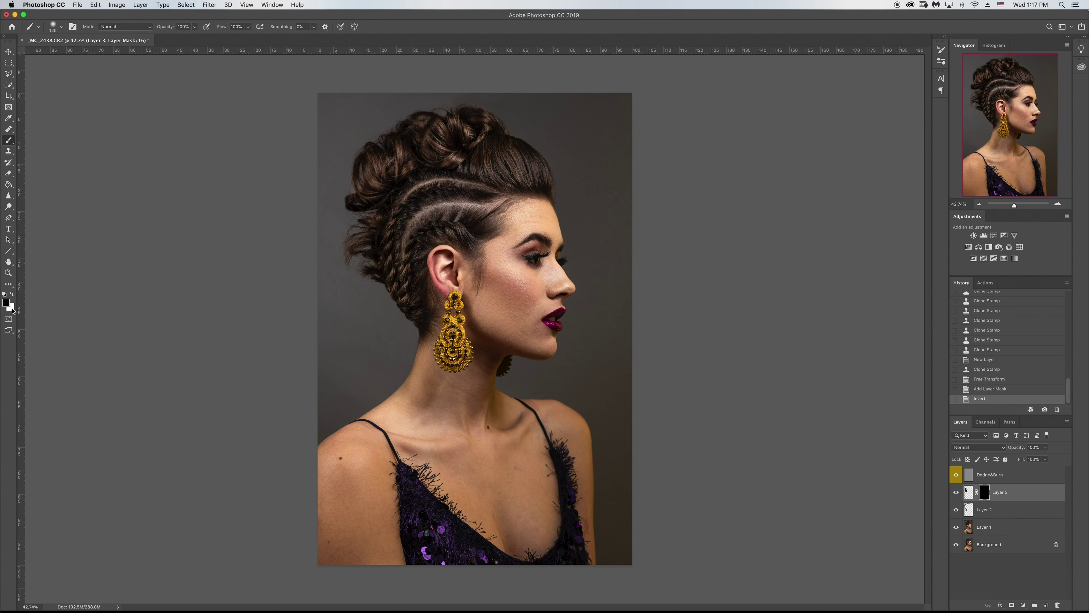
mouse_move(349, 212)
left_mouse_down()
mouse_move(365, 217)
mouse_move(356, 228)
left_mouse_up()
left_click_drag(356, 180, 358, 206)
left_click_drag(352, 227, 369, 266)
mouse_move(361, 257)
left_mouse_down()
mouse_move(382, 300)
mouse_move(349, 193)
left_mouse_up()
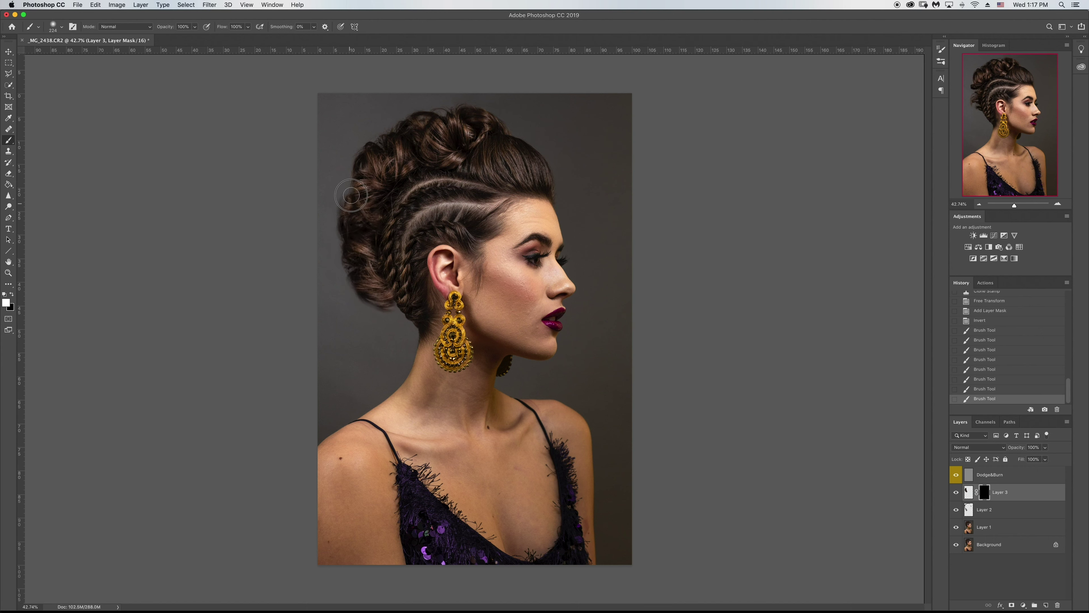
mouse_move(376, 288)
left_mouse_down()
mouse_move(386, 320)
mouse_move(343, 215)
mouse_move(354, 180)
left_mouse_up()
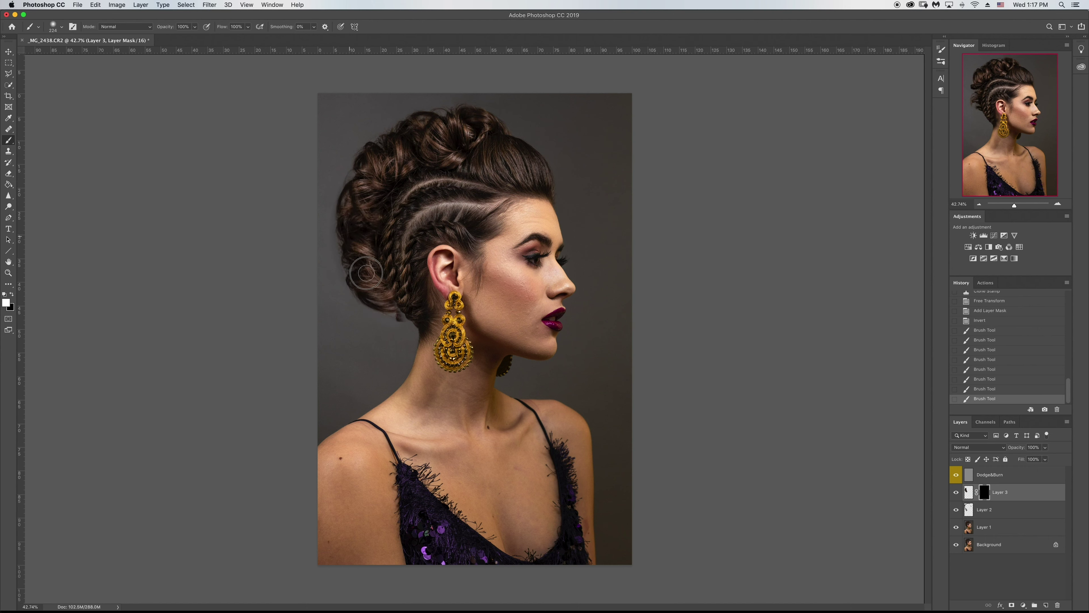
Hide part of the added hair in black and reveal a small patch below the bun with a 50 px brush
left_click_drag(378, 293, 372, 302)
key("x")
mouse_move(392, 344)
left_mouse_down()
mouse_move(386, 350)
mouse_move(386, 333)
left_mouse_up()
key("ctrl+z")
key("ctrl+shift+z")
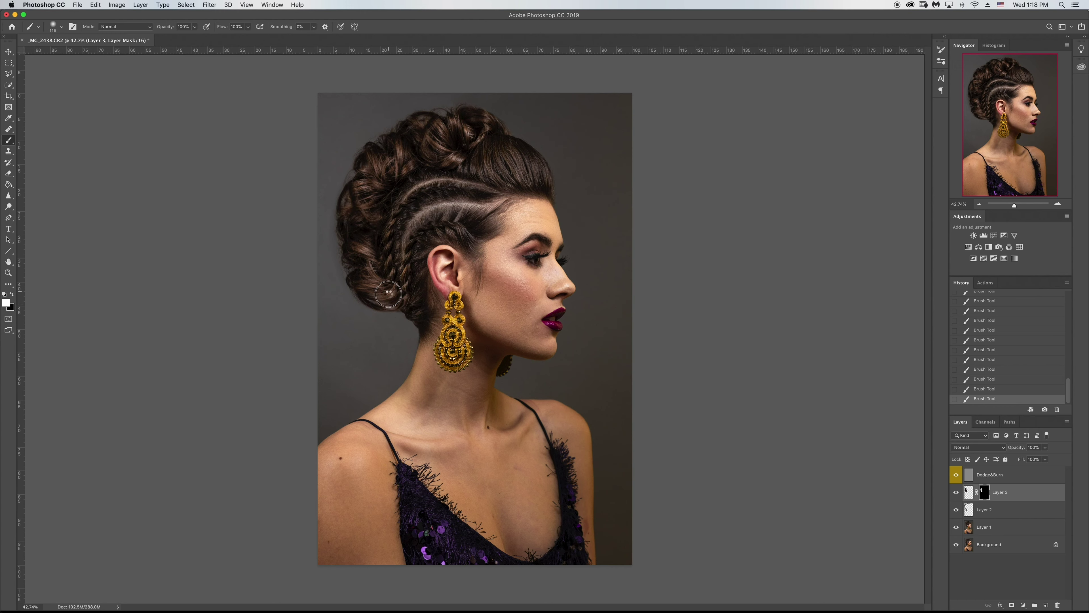
key("ctrl+plus")
key("ctrl+plus")
key("x")
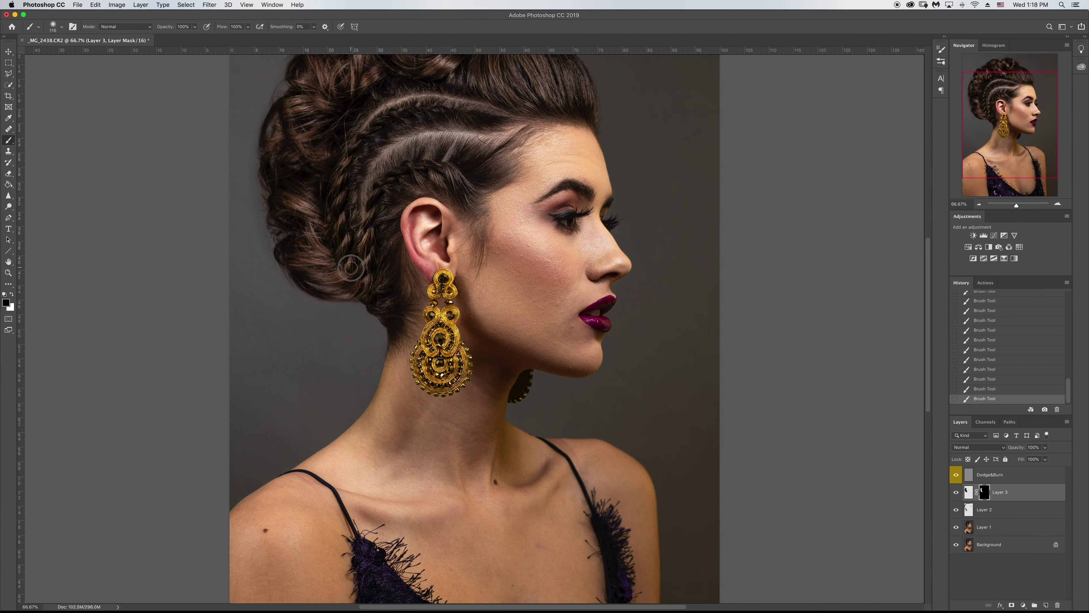
key("x")
key("x")
key("bracketleft")
key("bracketleft")
key("bracketleft")
key("x")
left_click_drag(333, 299, 349, 299)
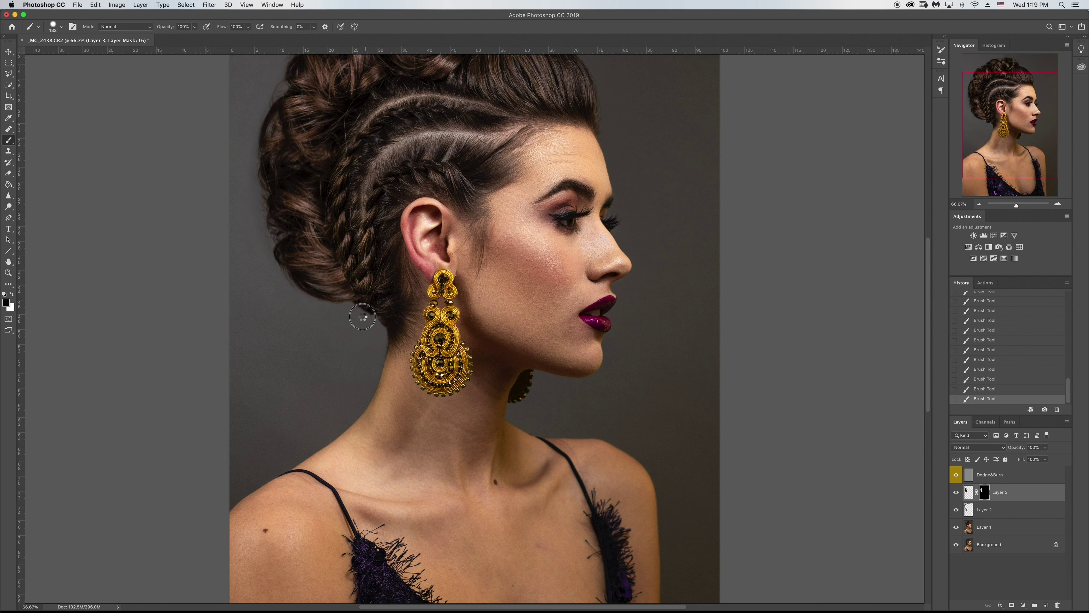
Blend the added hair into the upper curls with a smaller white brush
key("x")
key("x")
scroll(300, 283, "up", 5)
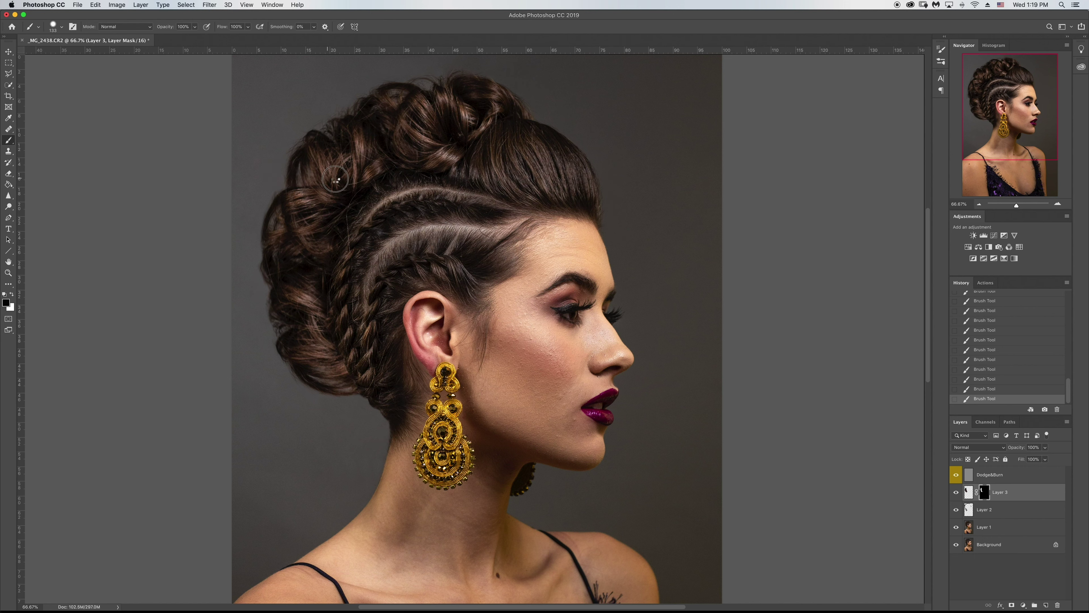
key("bracketleft")
key("bracketleft")
key("bracketleft")
key("x")
mouse_move(305, 197)
left_mouse_down()
mouse_move(318, 188)
mouse_move(298, 192)
left_mouse_up()
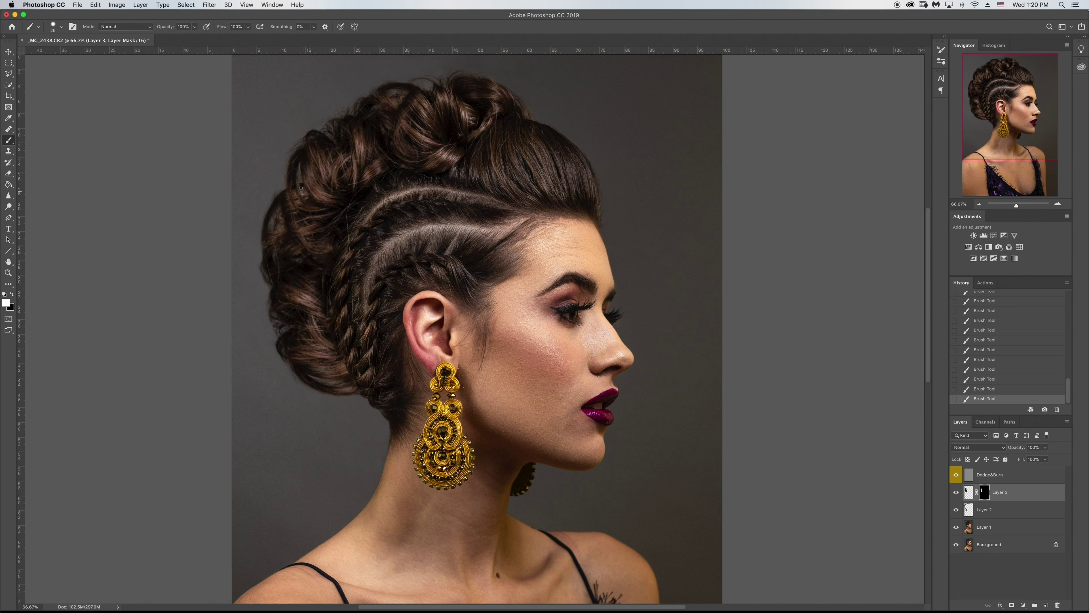
left_click(968, 492)
left_click(978, 447)
left_click(962, 465)
left_click(978, 447)
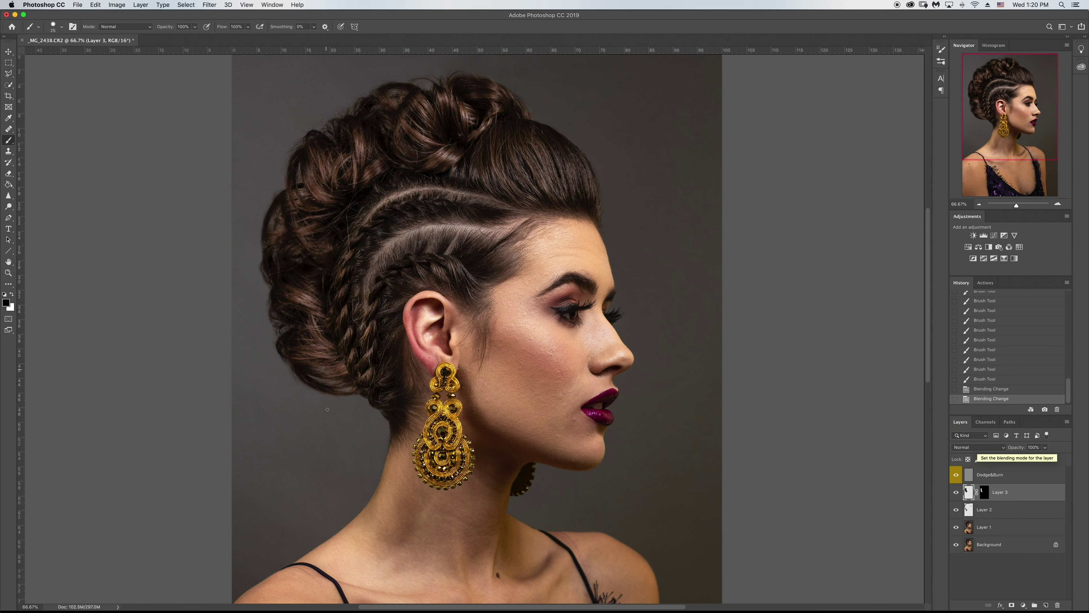
key("super+minus")
key("super+minus")
key("super+minus")
key("super+0")
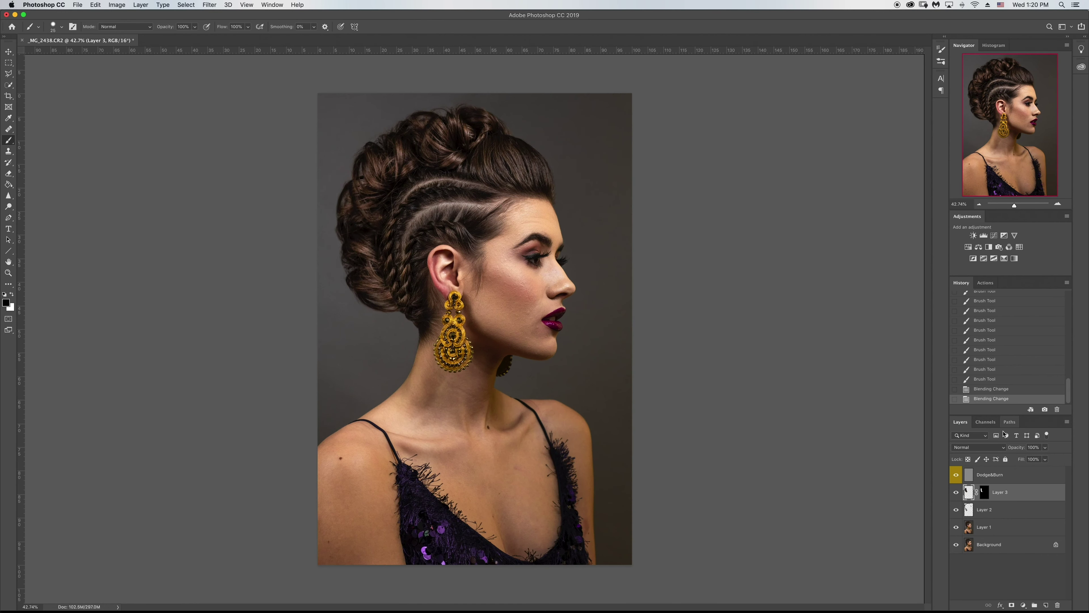
left_click(957, 492)
left_click(957, 492)
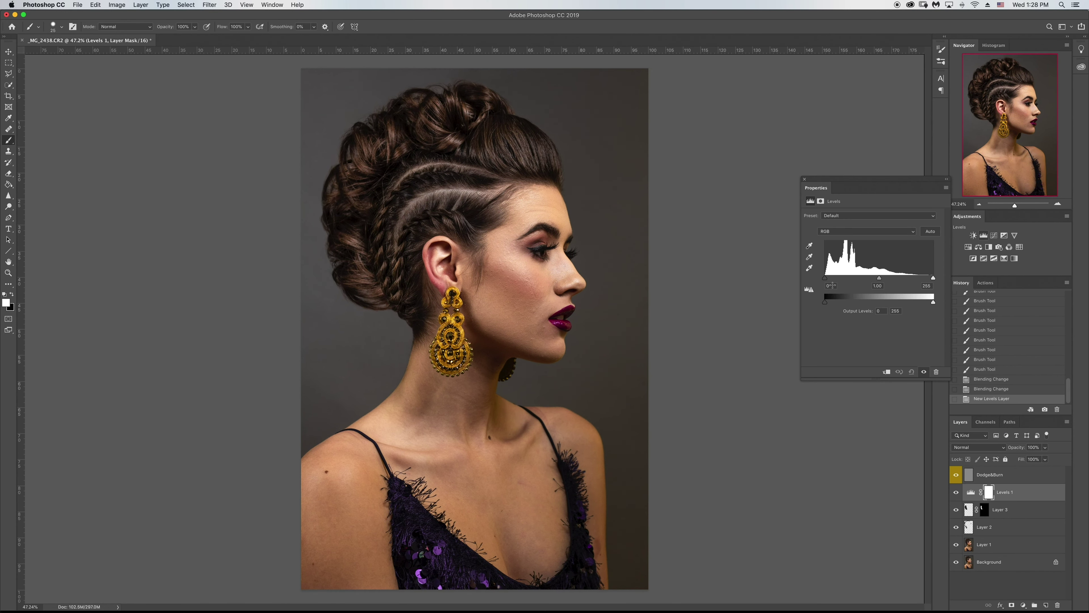
left_click(886, 371)
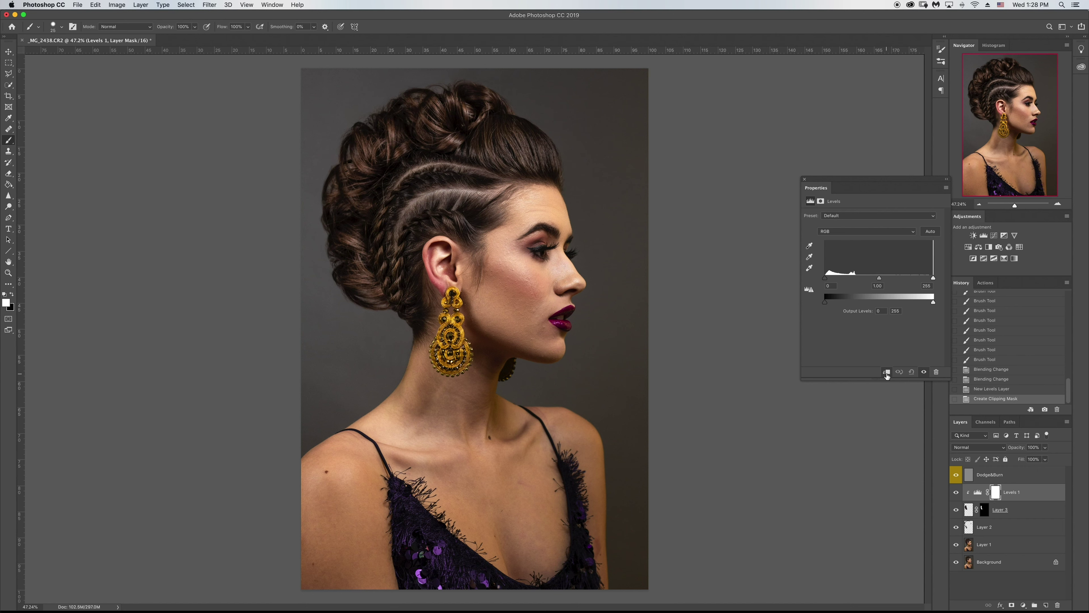
left_click(883, 279)
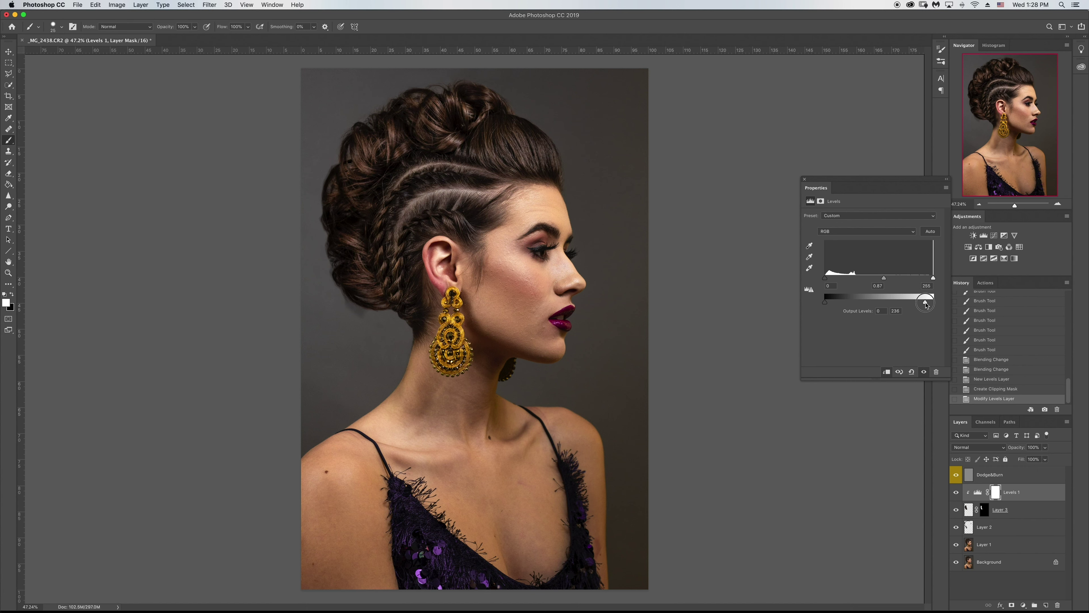
left_click_drag(884, 279, 882, 279)
left_click(924, 371)
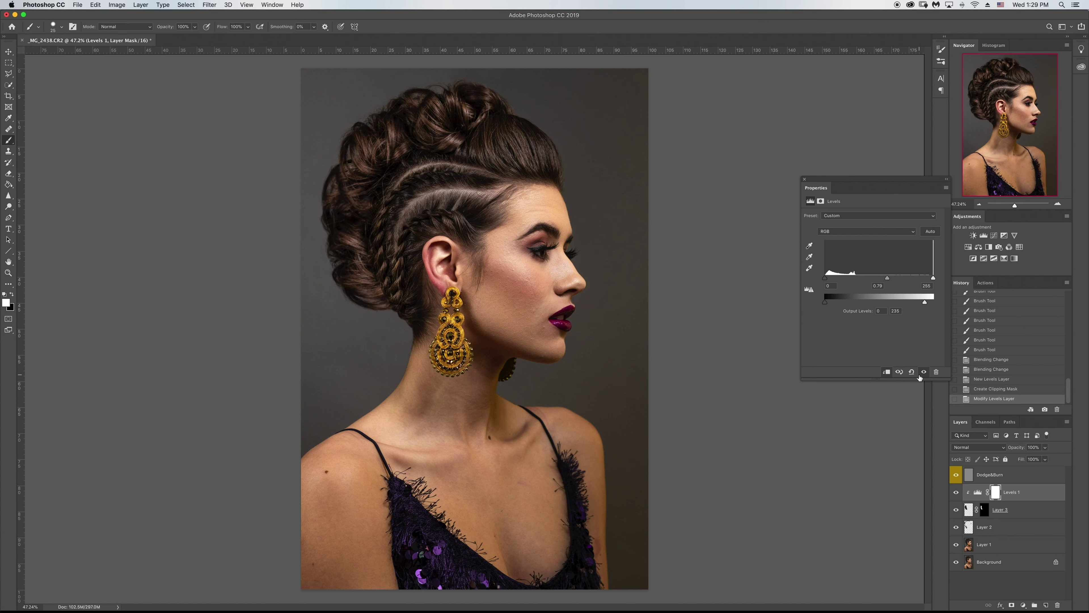
left_click(924, 372)
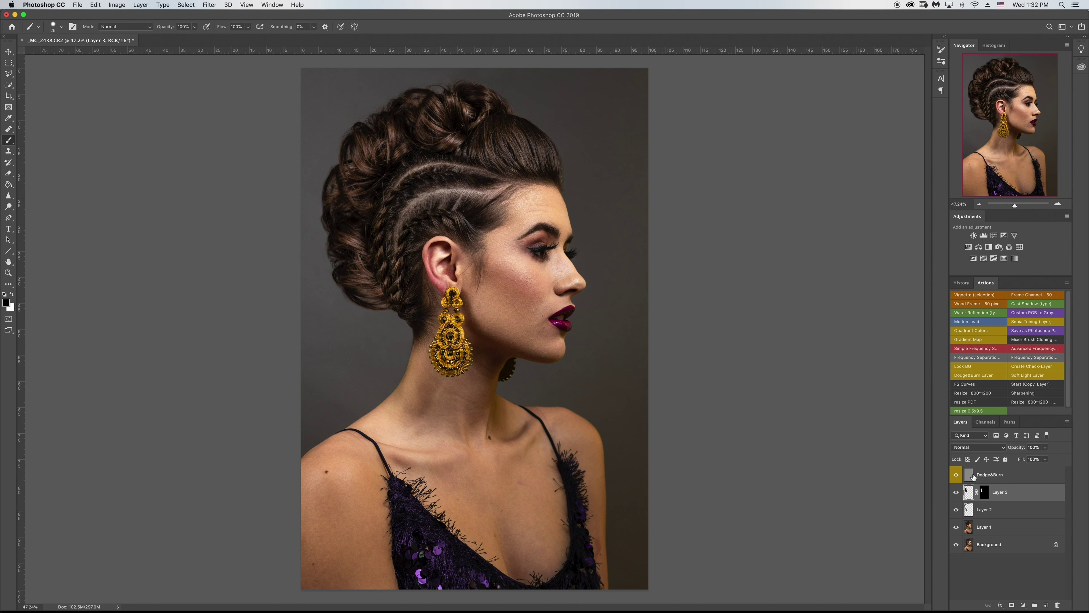
Add a Hue/Saturation adjustment clipped to Layer 3 with lowered saturation, comparing it on and off
left_click(968, 247)
left_click(886, 372)
mouse_move(873, 264)
left_mouse_down()
mouse_move(861, 264)
mouse_move(864, 281)
left_mouse_up()
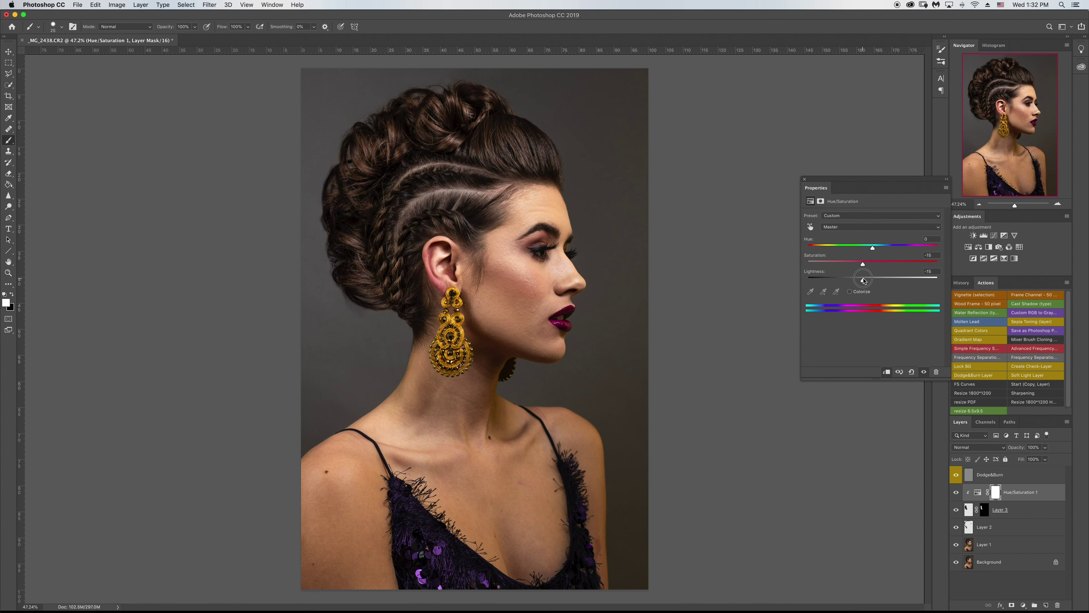
left_click(924, 372)
left_click(924, 372)
left_click(924, 372)
left_click(804, 180)
Adjust the Hue/Saturation mask, then add an empty Layer 4 on top
left_click(984, 510)
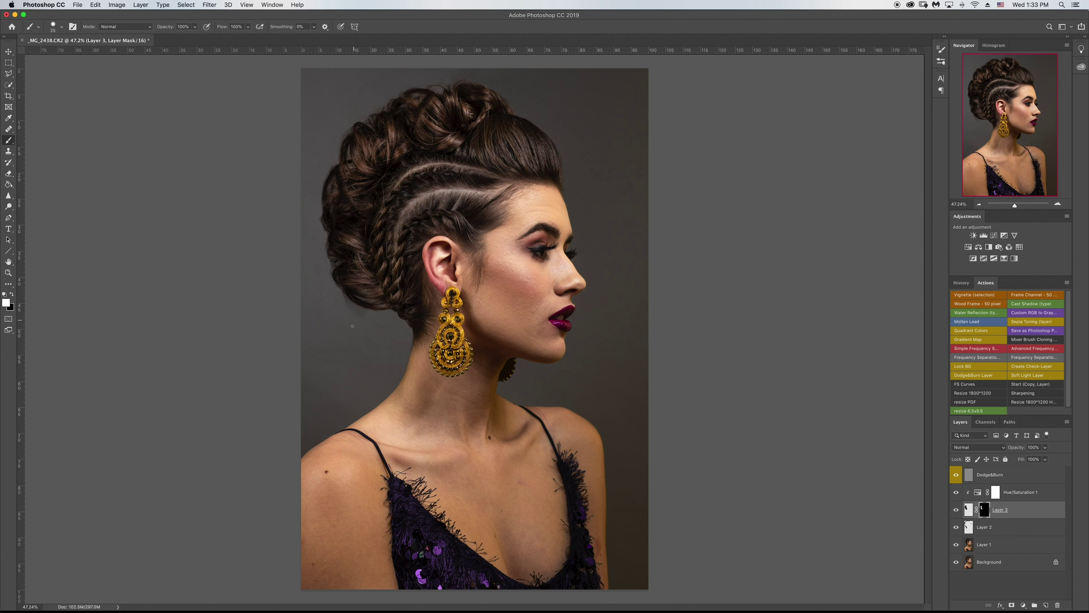
key("x")
left_click(970, 494)
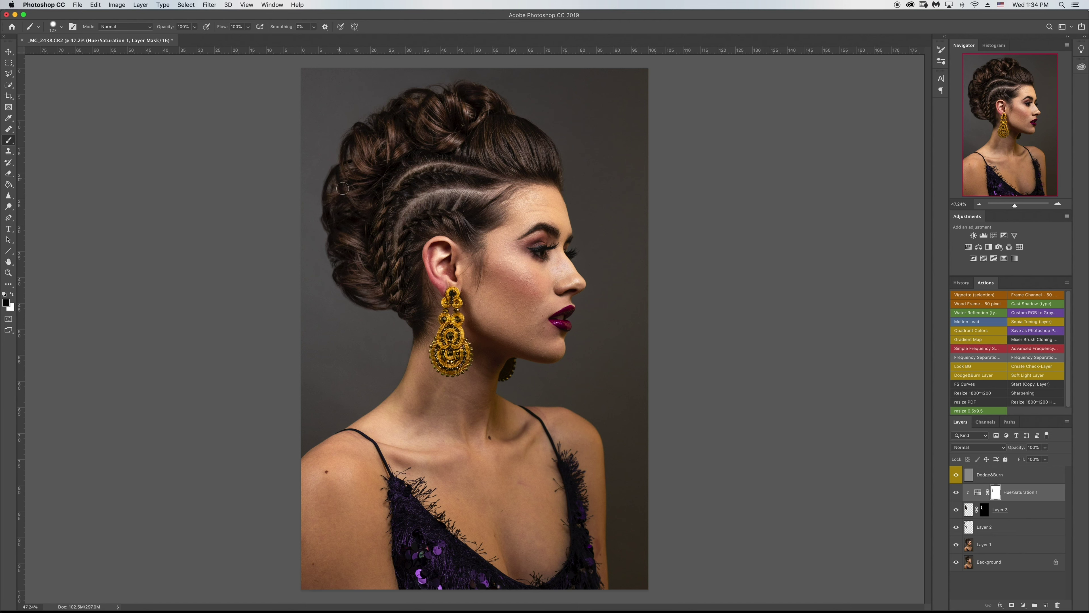
left_click(956, 493)
left_click(1045, 605)
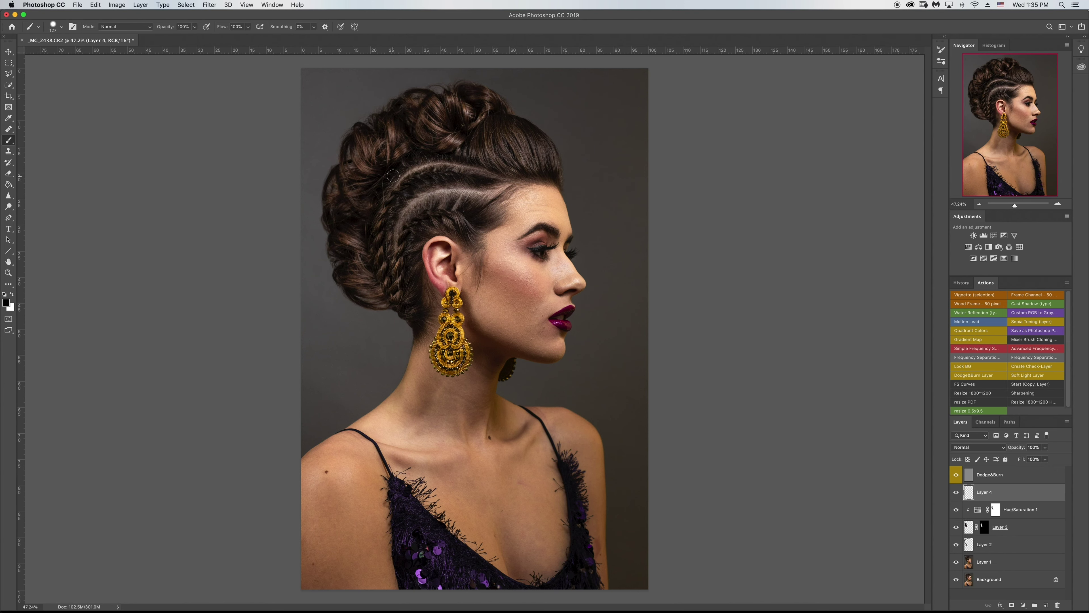
Zoom in and heal thin stray hairs across the top of the hairdo with the Spot Healing Brush
left_click(9, 129)
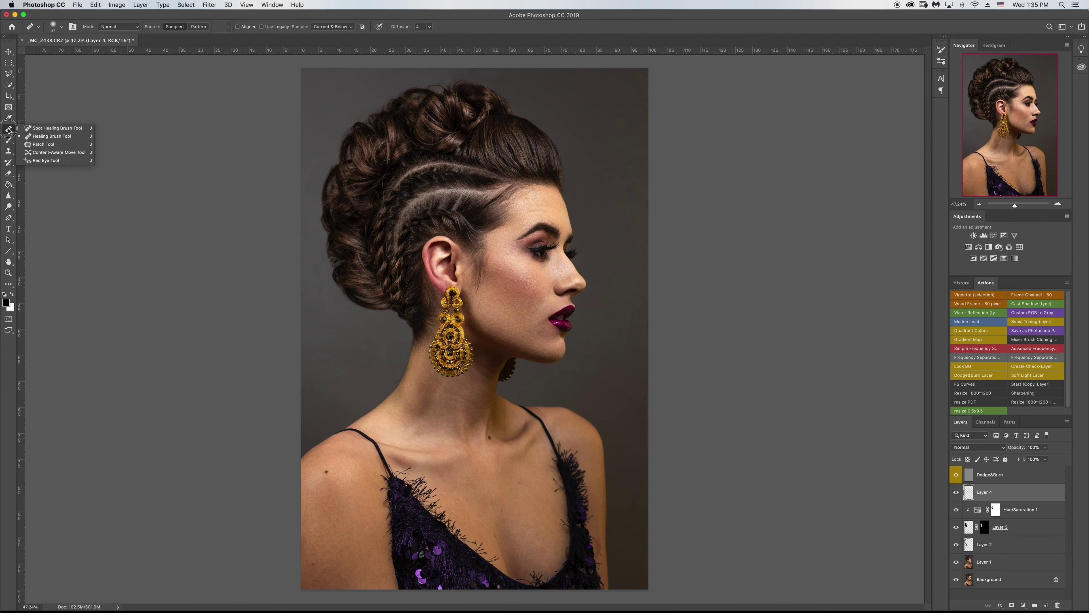
left_click_drag(1015, 207, 1018, 205)
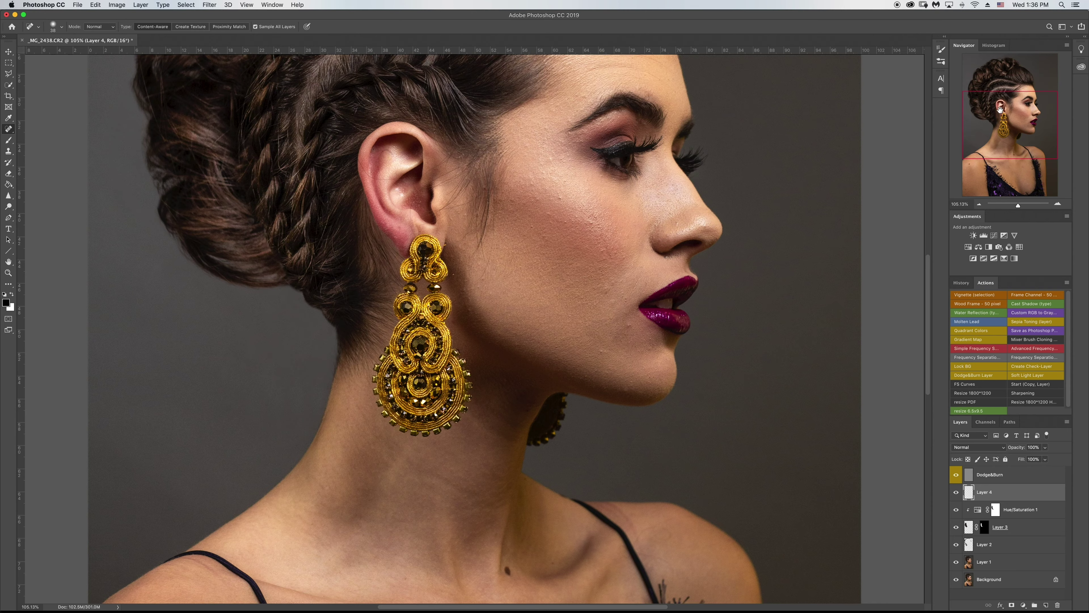
left_click_drag(1007, 146, 1009, 88)
left_click_drag(565, 167, 564, 146)
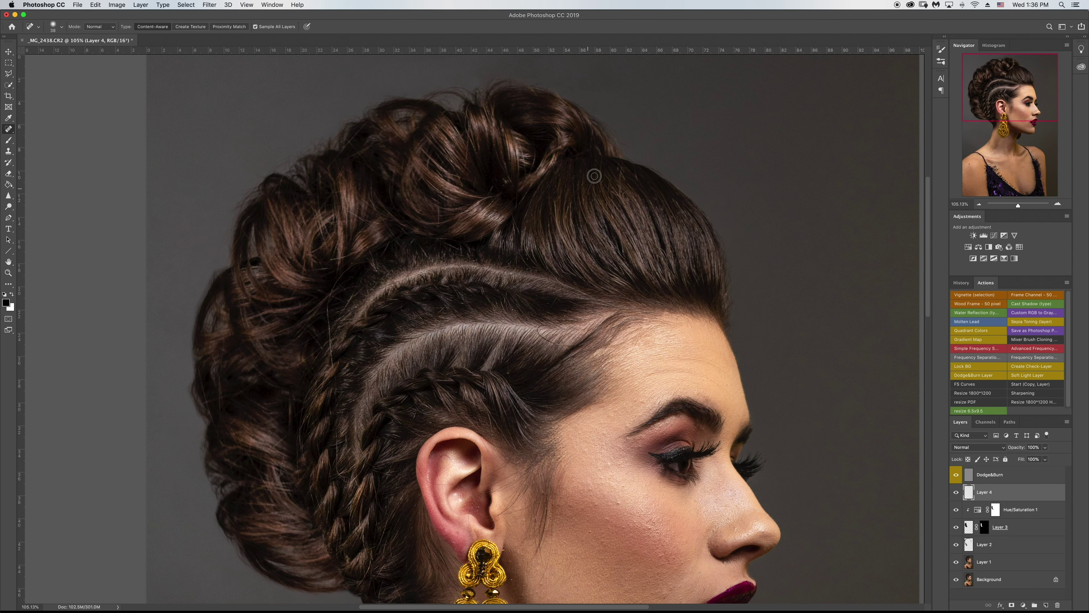
left_click_drag(600, 193, 620, 165)
left_click(636, 177)
Heal stray strands along the upper-left edge, the part and the braids, plus a mark on the ear
left_click_drag(373, 224, 348, 209)
left_click_drag(377, 137, 412, 124)
left_click_drag(329, 300, 331, 366)
left_click_drag(390, 285, 424, 274)
left_click_drag(539, 328, 577, 346)
mouse_move(507, 411)
left_mouse_down()
mouse_move(499, 428)
mouse_move(453, 390)
left_mouse_up()
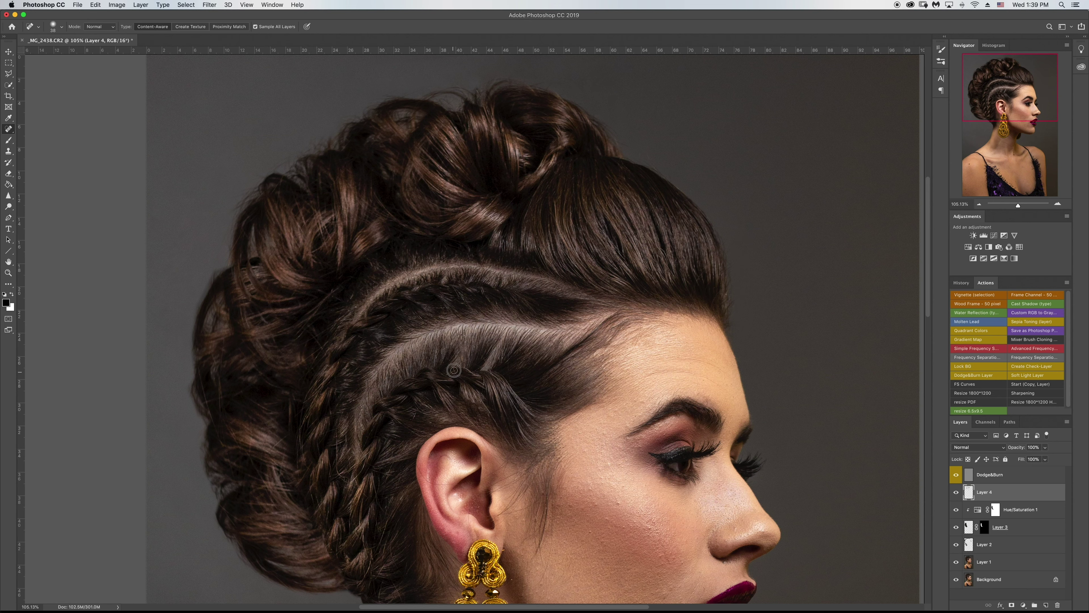
left_click_drag(447, 485, 438, 483)
Heal the ear spot and a braid stray hair, then view the whole portrait and return to 100%
left_click(479, 534)
left_click(335, 451)
scroll(400, 538, "down", 5)
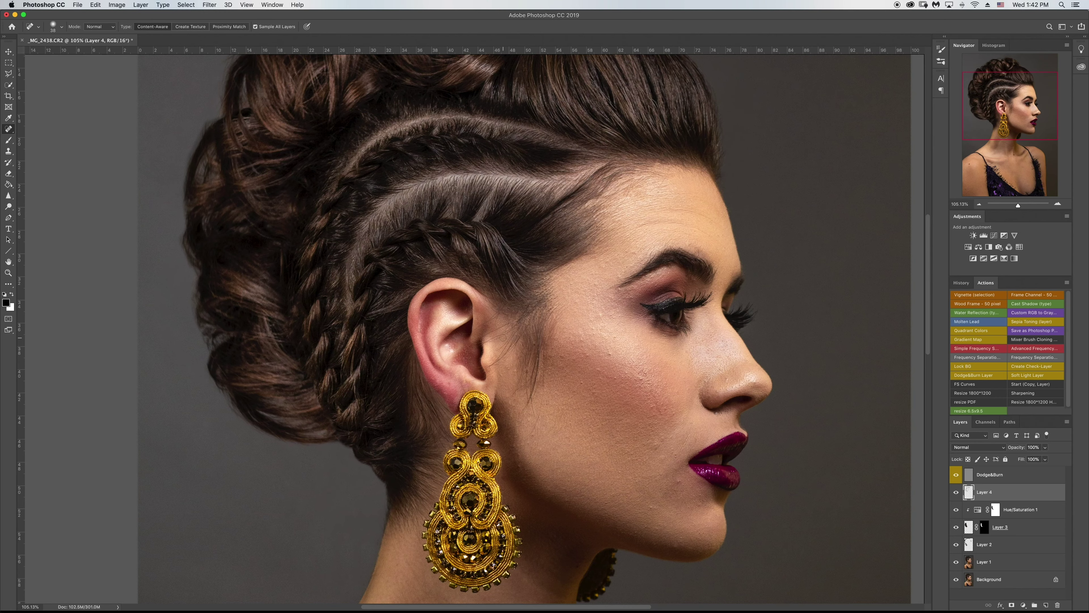
key("super+0")
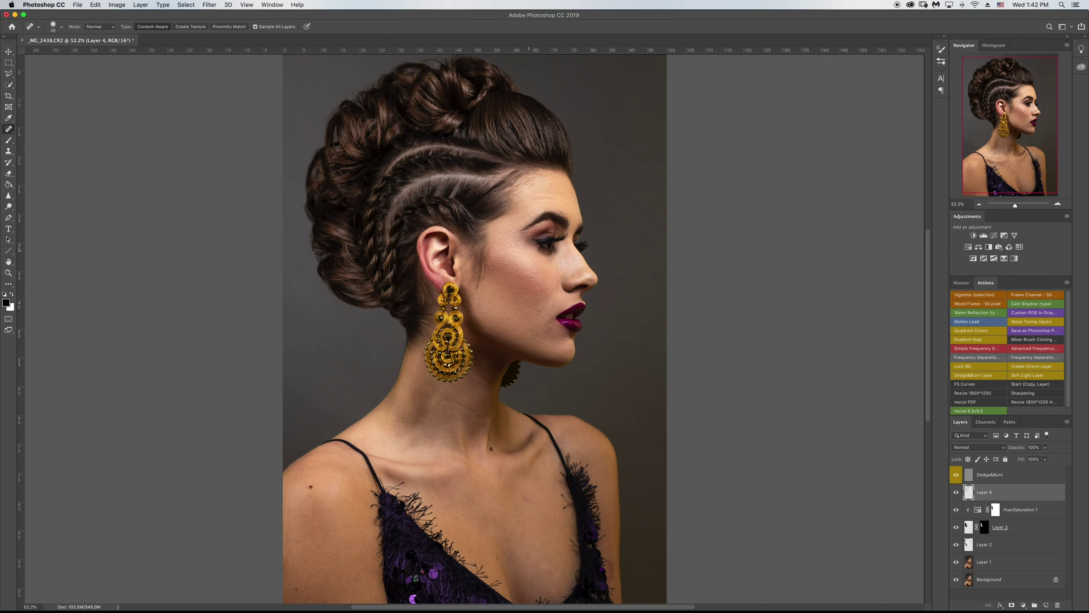
key("super+1")
scroll(558, 343, "up", 5)
scroll(617, 434, "down", 2)
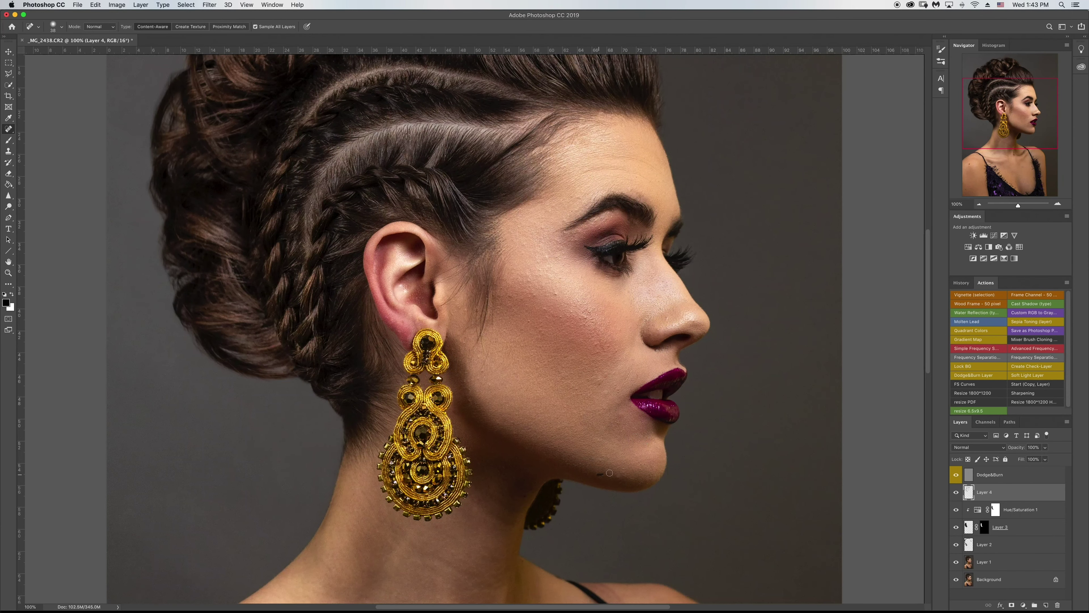
Heal spots on the chin and cheek, keeping the dark mole
left_click(597, 387)
left_click(587, 312)
left_click(599, 337)
left_click(558, 277)
key("ctrl+z")
Heal forehead blemishes while keeping the eyebrow-tail hairs, and zoom closer on the face
mouse_move(647, 174)
left_mouse_down()
mouse_move(587, 163)
mouse_move(652, 165)
left_mouse_up()
left_click(561, 228)
key("ctrl+z")
left_click_drag(1018, 205, 1021, 205)
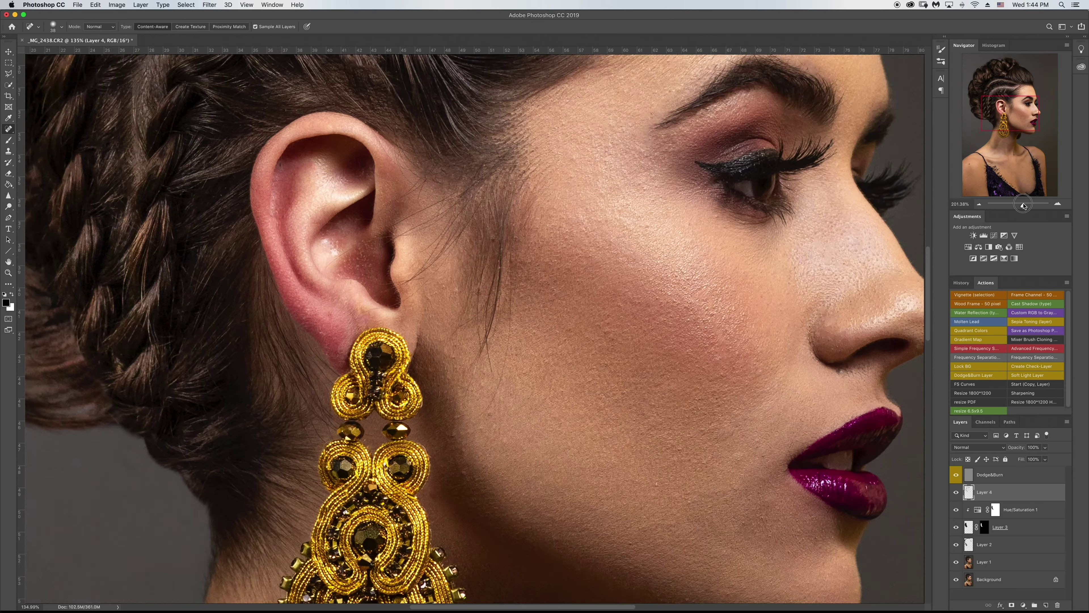
key("s")
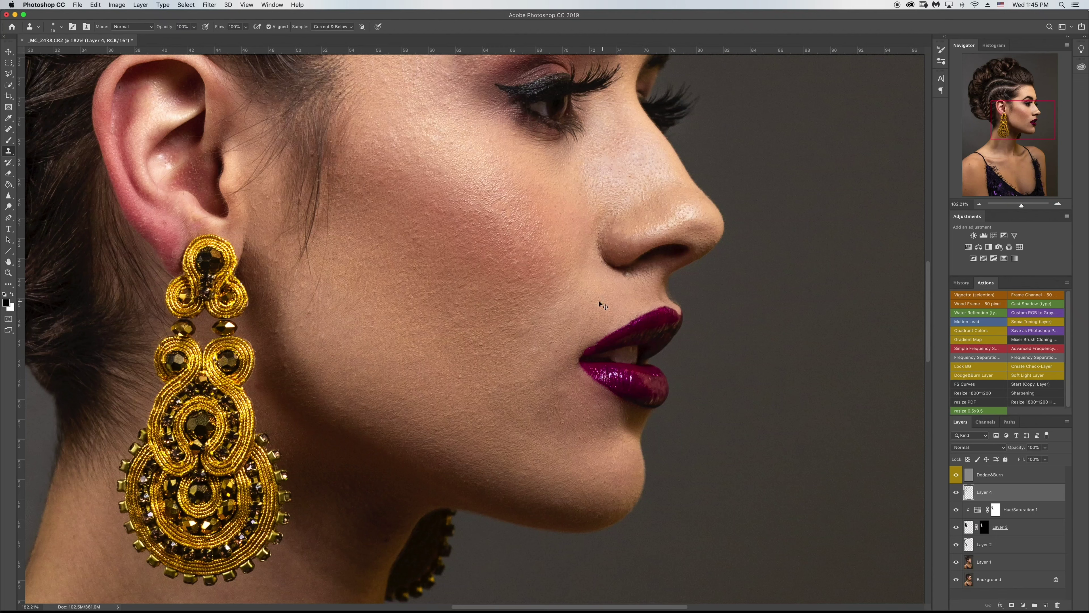
Clone Stamp at 3% flow around the lips and lip corners
left_click_drag(223, 27, 214, 28)
left_click(606, 344, "alt")
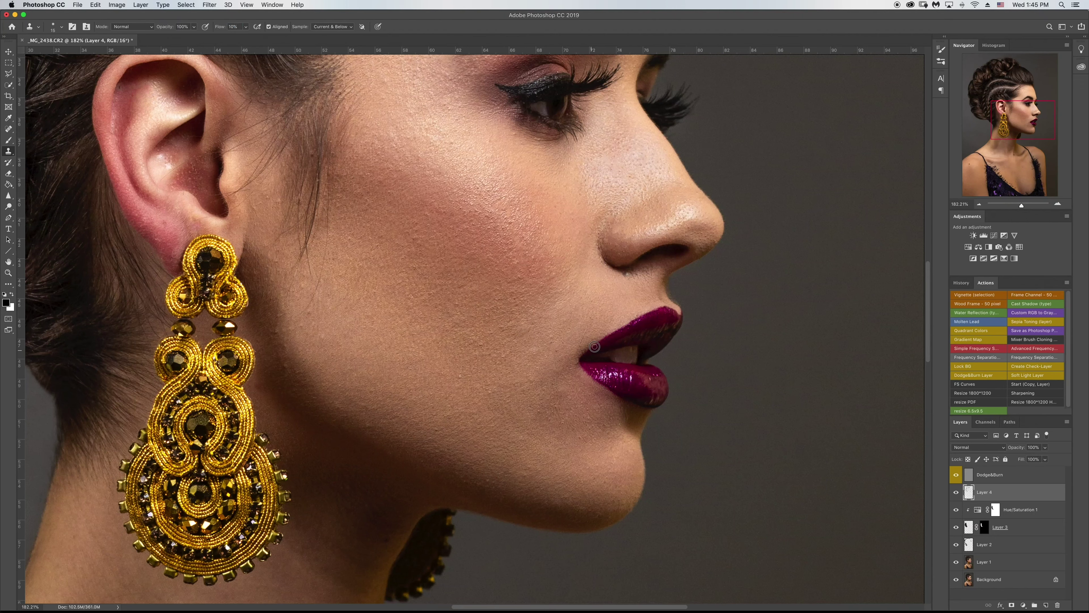
left_click(631, 329, "alt")
left_click(575, 366, "alt")
left_click(613, 386, "alt")
left_click_drag(1022, 205, 1018, 205)
Spot-heal the pinkish chest blemish, the left-shoulder mole and a spot in the hair
key("j")
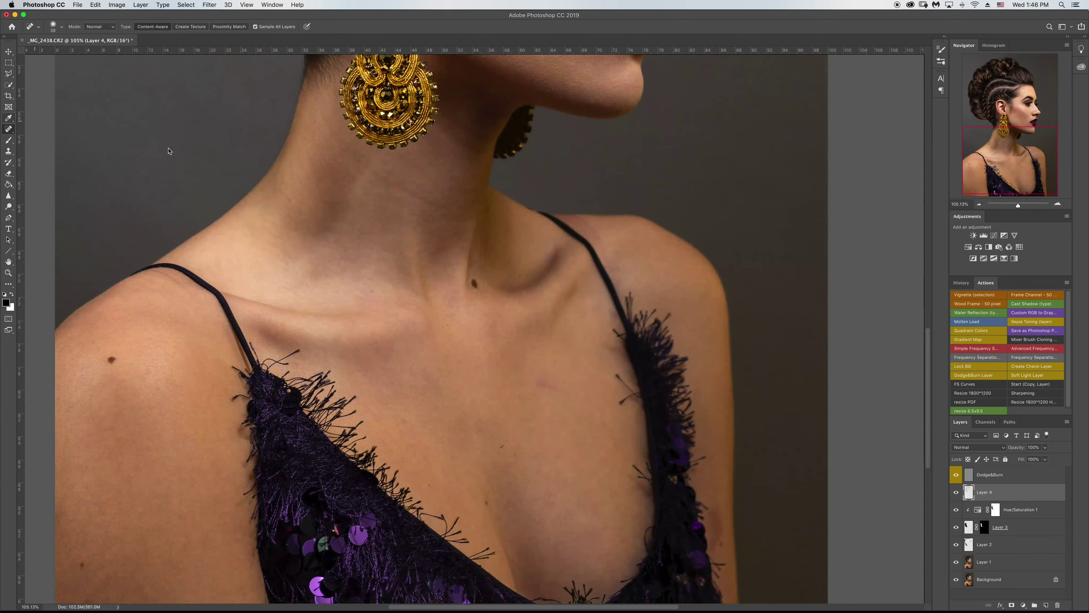
mouse_move(605, 251)
left_mouse_down()
mouse_move(630, 252)
mouse_move(611, 267)
left_mouse_up()
left_click_drag(539, 378, 563, 389)
left_click_drag(1018, 206, 1016, 206)
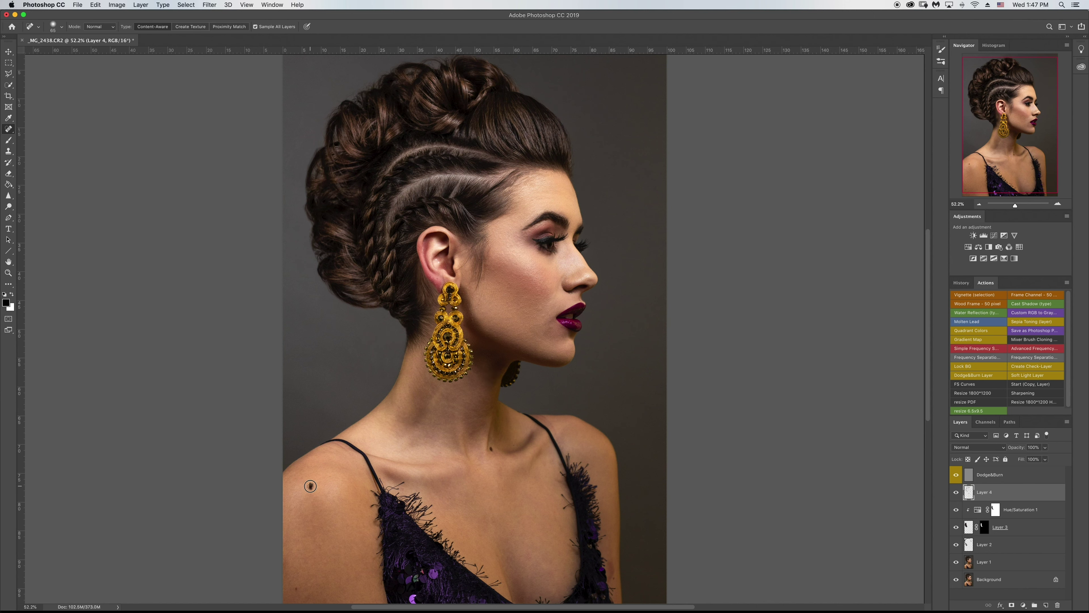
left_click(310, 486)
left_click(443, 137)
Split a merged copy with the Frequency Separation action and hide the High Frequency layer
key("super+alt+shift+e")
left_click(975, 358)
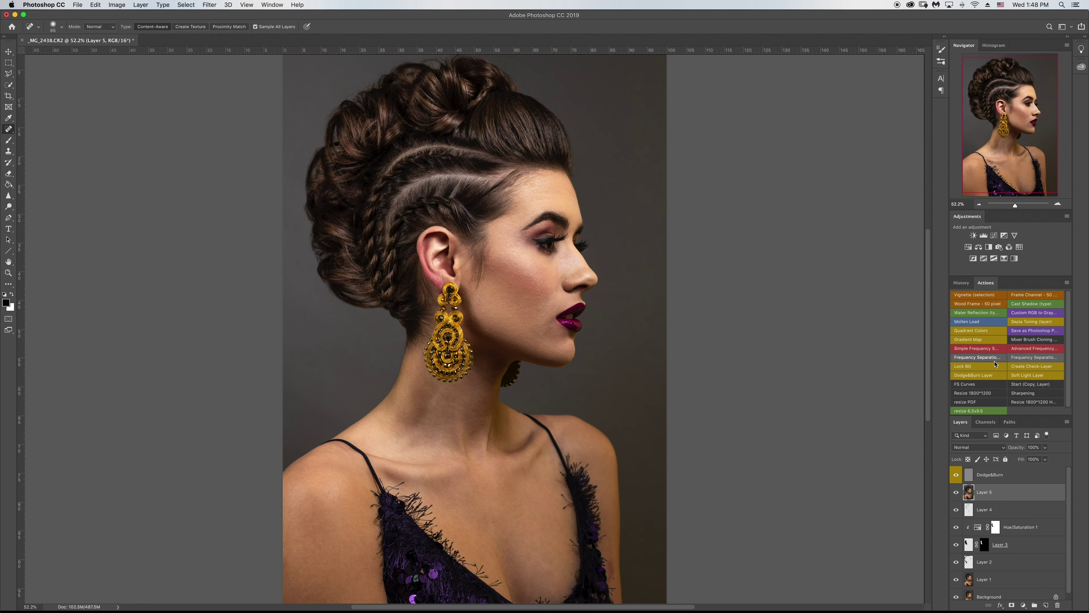
left_click(920, 210)
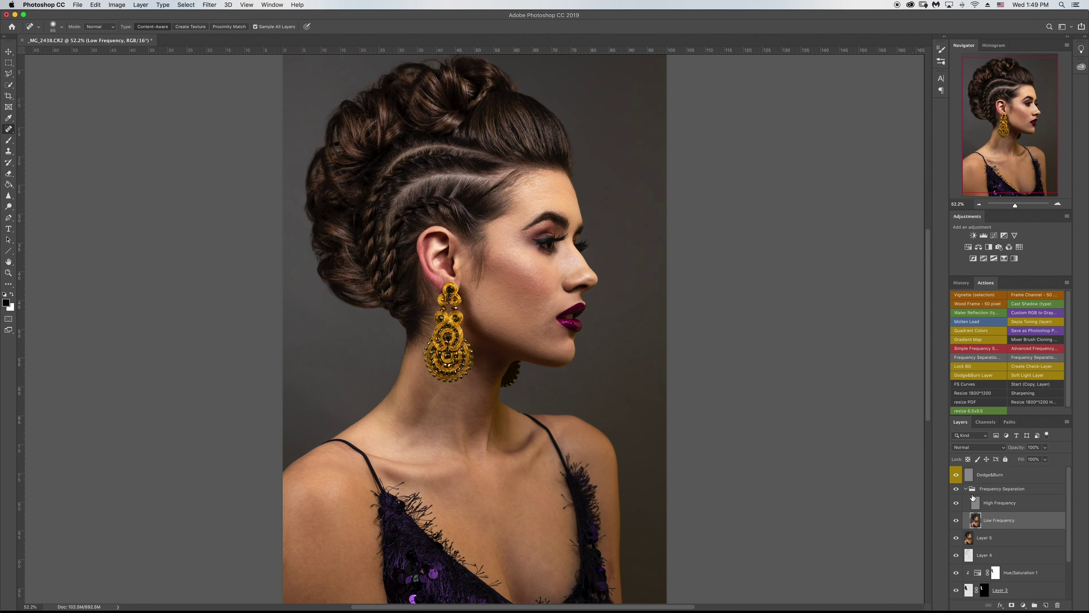
left_click(956, 503)
right_click(8, 140)
left_click(39, 163)
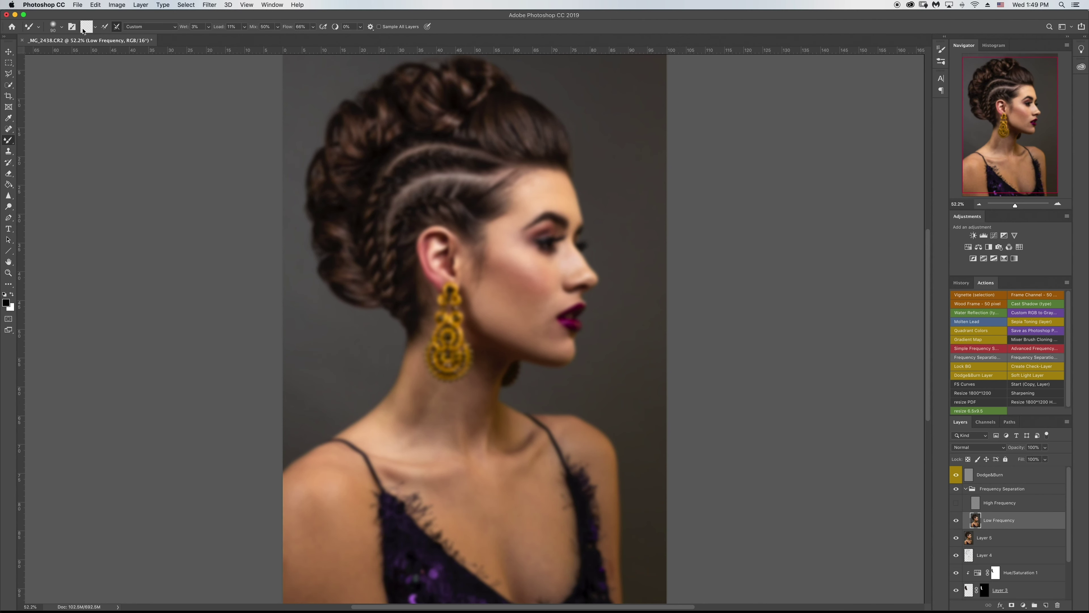
Set the Mixer Brush load and clean-after-stroke options and size the brush to about 200
left_click(95, 29)
left_click(107, 46)
left_click(117, 29)
left_click_drag(318, 525, 302, 550)
key("bracketleft")
key("bracketleft")
key("bracketleft")
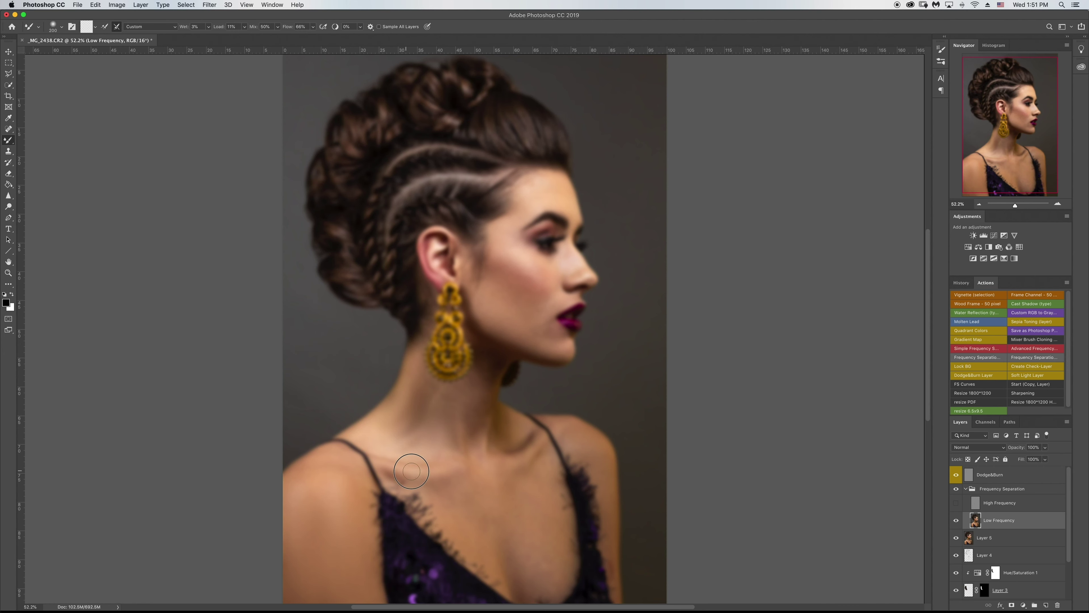
Blend the cheek tones on the Low Frequency layer, varying the brush between 94 and 204 px
left_click_drag(405, 470, 396, 470)
left_click_drag(469, 468, 483, 521)
left_click_drag(572, 430, 553, 430)
left_click_drag(501, 315, 491, 319)
mouse_move(522, 324)
left_mouse_down()
mouse_move(548, 322)
mouse_move(520, 317)
left_mouse_up()
left_click_drag(538, 262, 556, 262)
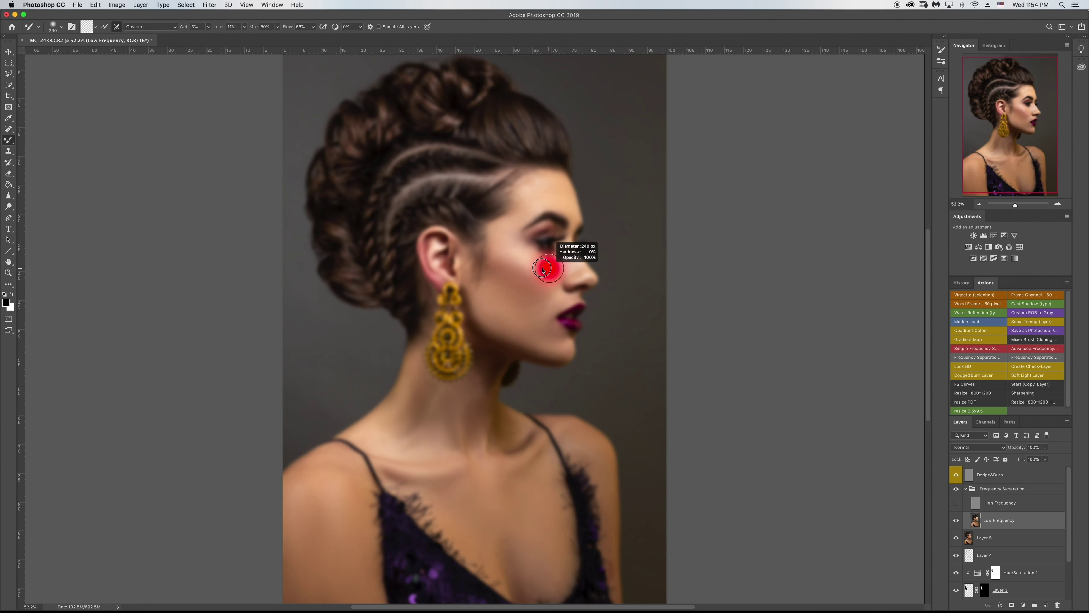
left_click_drag(557, 193, 542, 194)
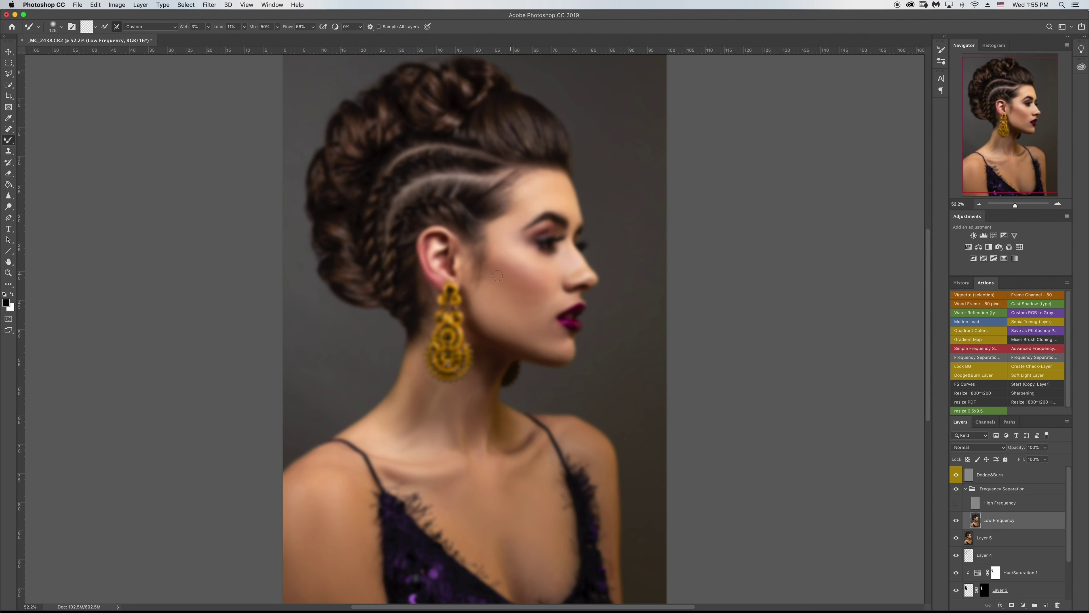
Show the High Frequency layer again, compare the group, and target High Frequency
left_click(956, 502)
left_click(956, 488)
left_click(956, 489)
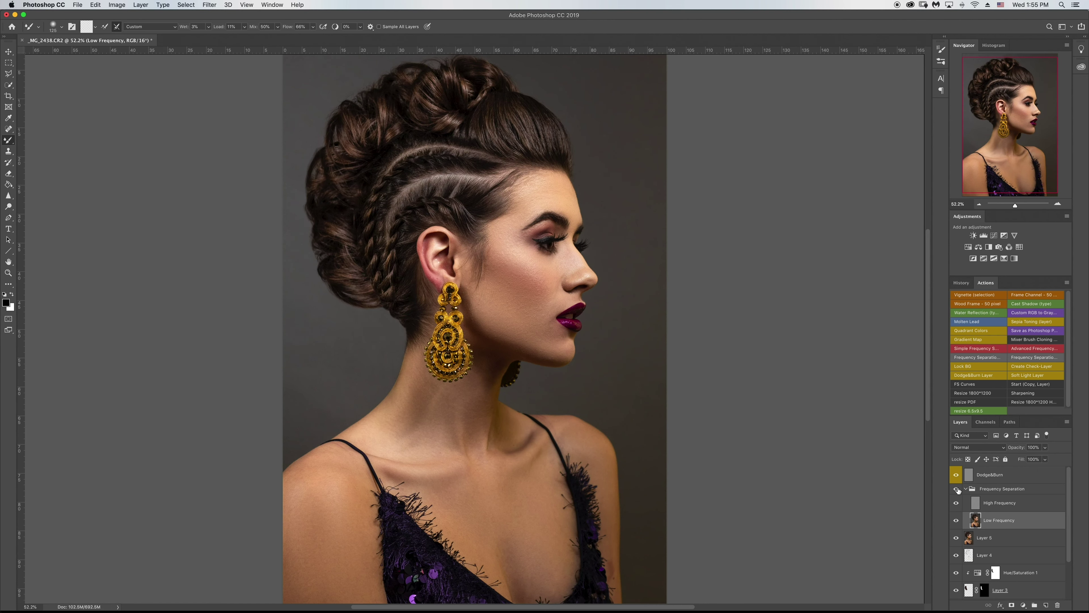
left_click(956, 489)
left_click(999, 502)
Set the Clone Stamp to 5% flow, zoom to 100% and enlarge the brush to 53
left_click(8, 150)
left_click(220, 28)
left_click_drag(220, 28, 218, 28)
key("super+1")
left_click_drag(583, 267, 591, 268)
left_click_drag(530, 324, 530, 328)
key("super+z")
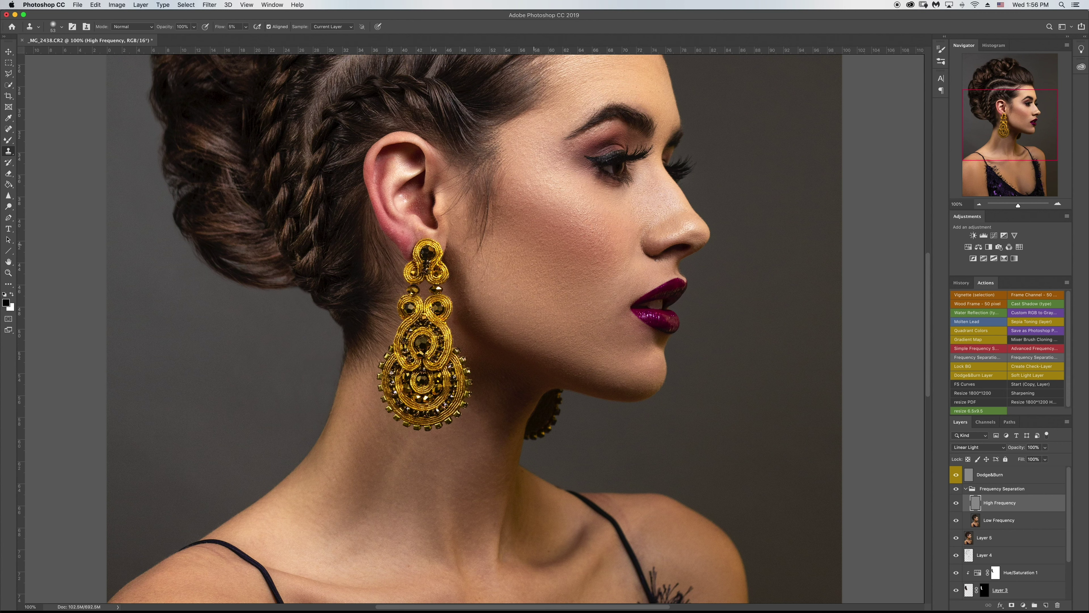
Clone cleaner texture over the cheek, eye socket and along the nose
left_click_drag(464, 281, 471, 309)
left_click(524, 155, "alt")
mouse_move(539, 153)
left_mouse_down()
mouse_move(581, 144)
mouse_move(559, 183)
left_mouse_up()
left_click_drag(651, 180, 660, 215)
left_click_drag(669, 243, 652, 239)
left_click(955, 503)
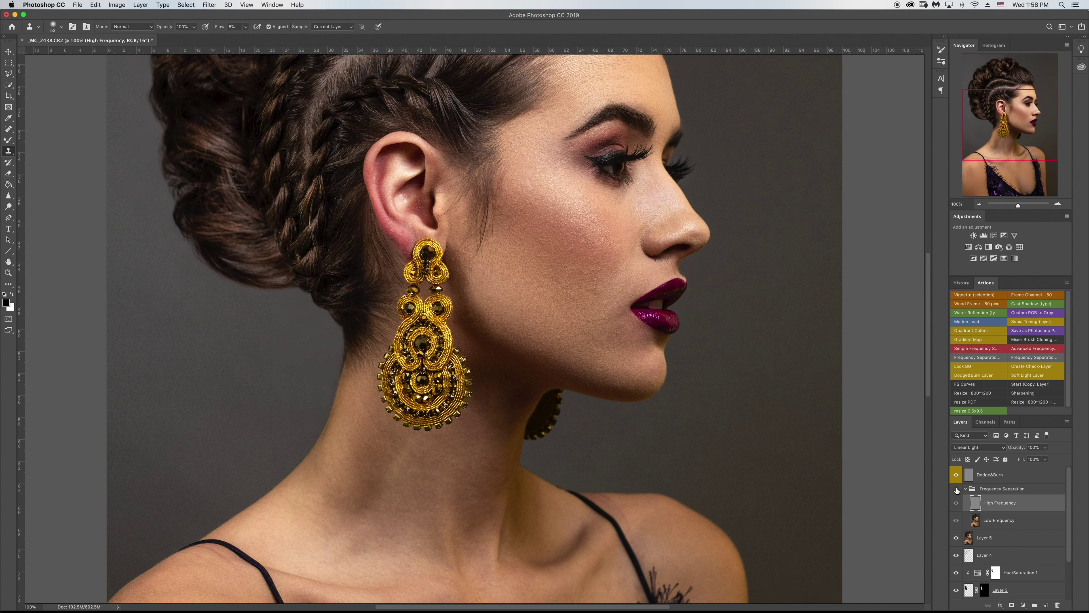
Clone smoother texture across the forehead, cheek, chin and jawline, resizing the brush to 51 then 92
left_click_drag(1019, 132, 1014, 84)
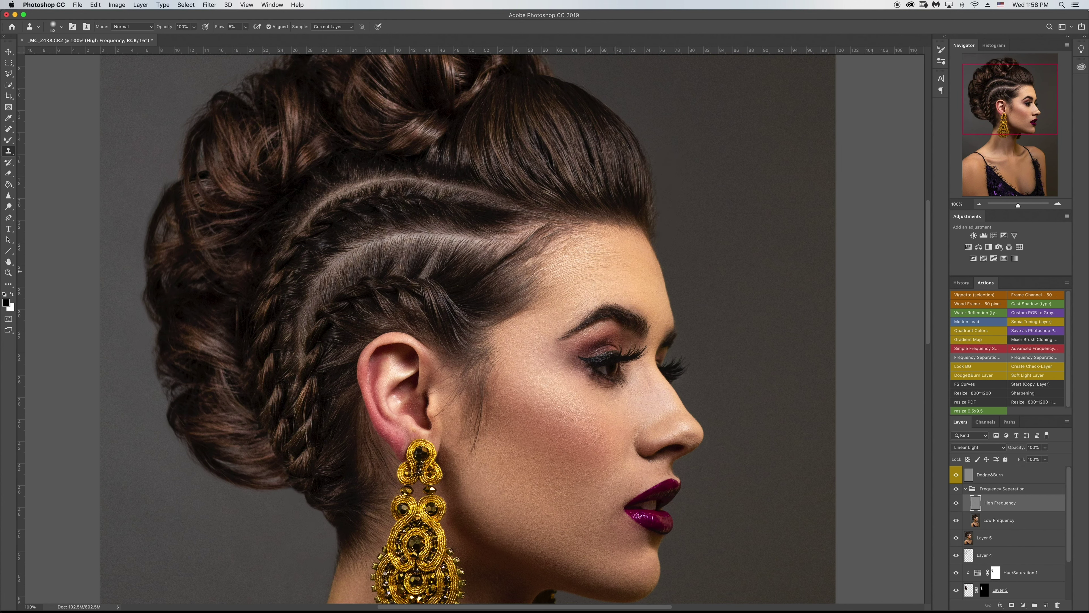
left_click_drag(590, 252, 641, 286)
left_click_drag(638, 384, 648, 391)
key("super+0")
key("super+1")
left_click_drag(528, 433, 506, 426)
key("super+0")
left_click_drag(530, 294, 524, 304)
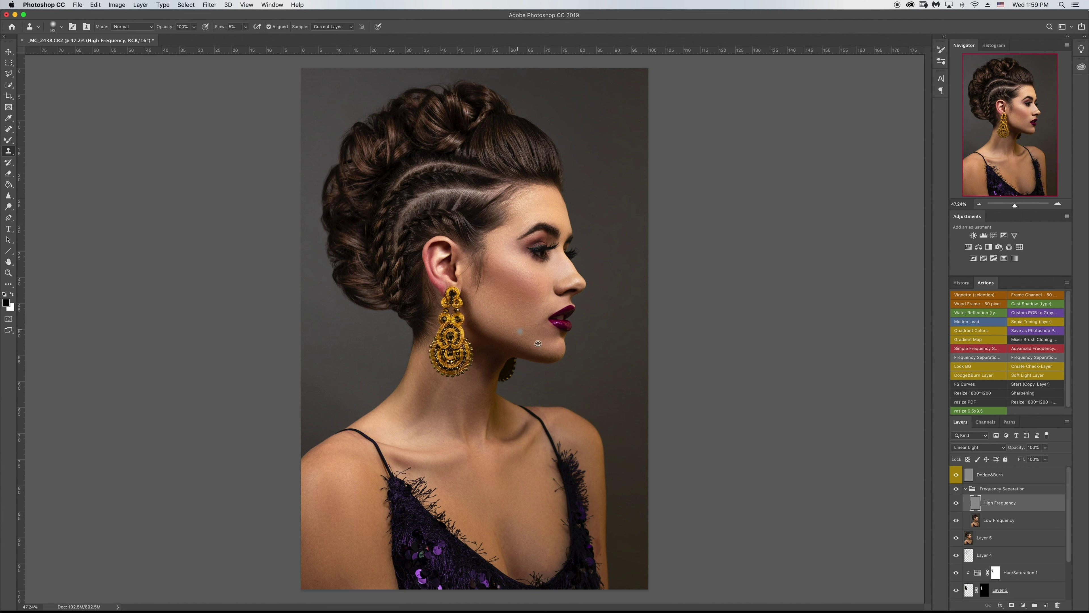
left_click_drag(535, 329, 546, 300)
left_click_drag(536, 306, 544, 332)
At 10% flow and 131 px, smooth the neck texture and remove the dark earlobe spot
left_click_drag(348, 520, 362, 521)
key("shift+1")
left_click_drag(484, 481, 461, 481)
key("bracketleft")
key("bracketleft")
mouse_move(516, 515)
left_mouse_down()
mouse_move(418, 415)
mouse_move(414, 397)
mouse_move(430, 388)
left_mouse_up()
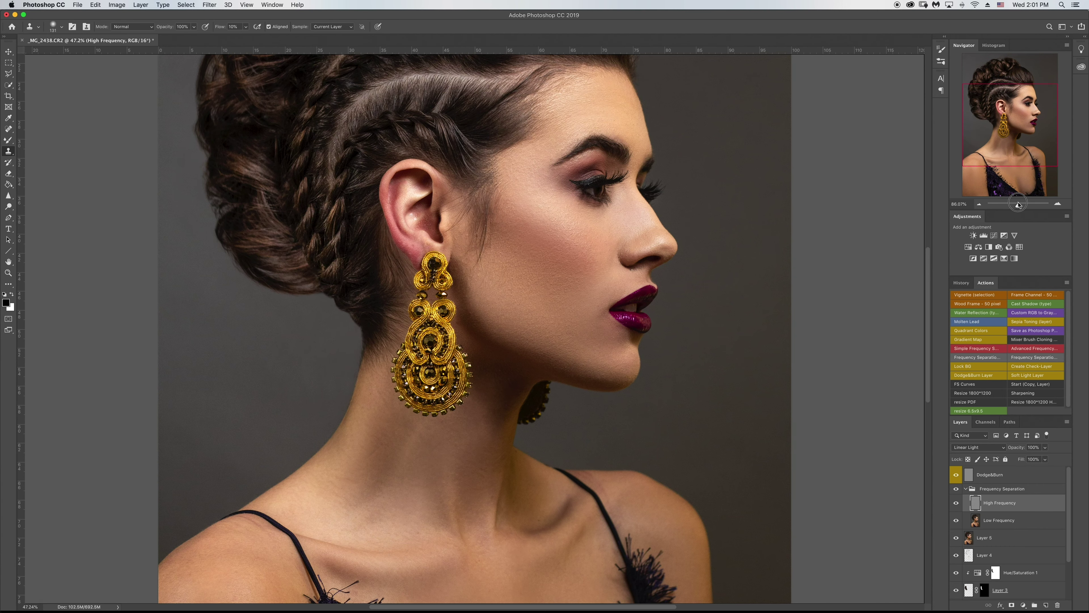
left_click_drag(1015, 205, 1017, 205)
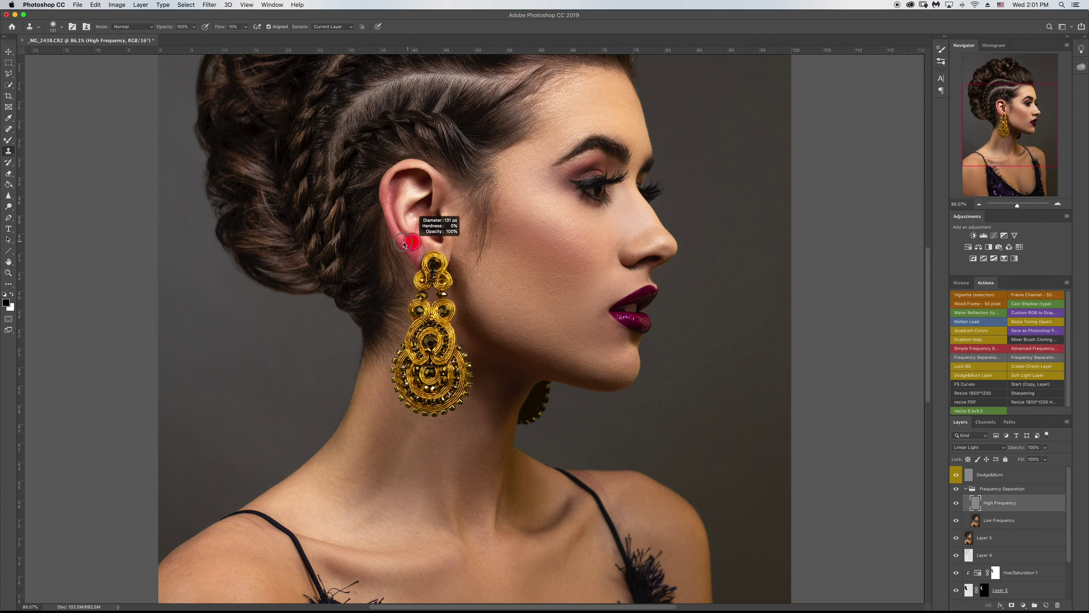
left_click(411, 247)
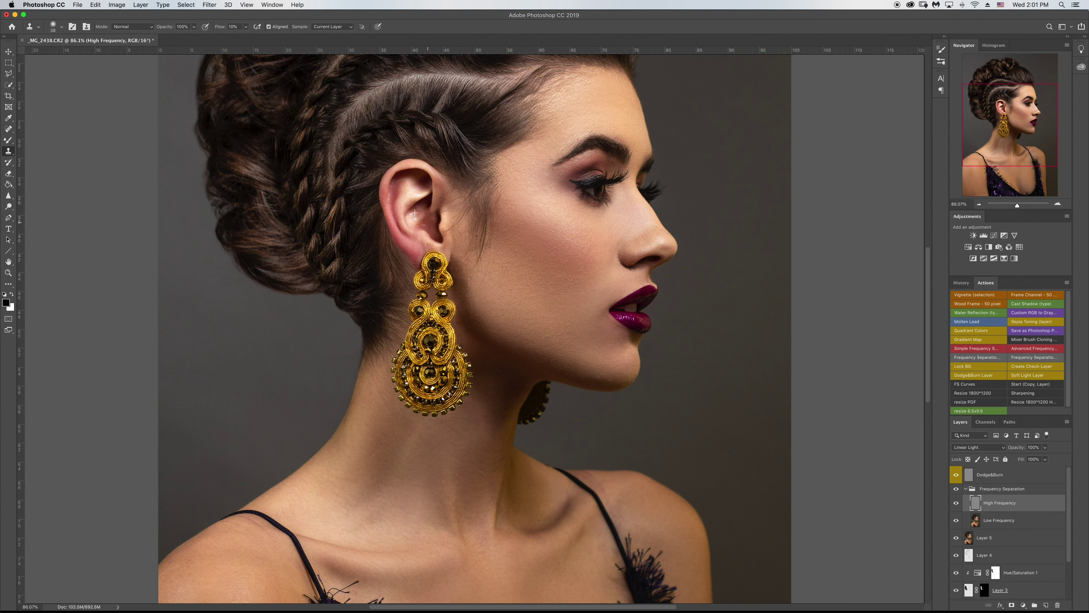
left_click_drag(1017, 205, 1015, 205)
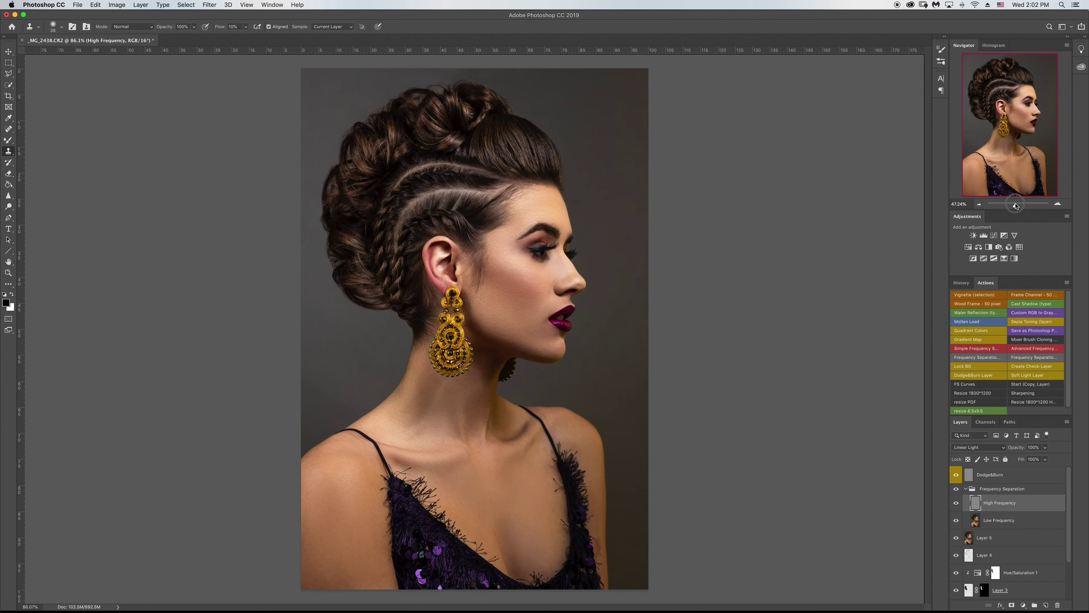
Collapse the group and add a Hue/Saturation layer on a narrowed Reds range, saturation reset to 0
left_click(966, 489)
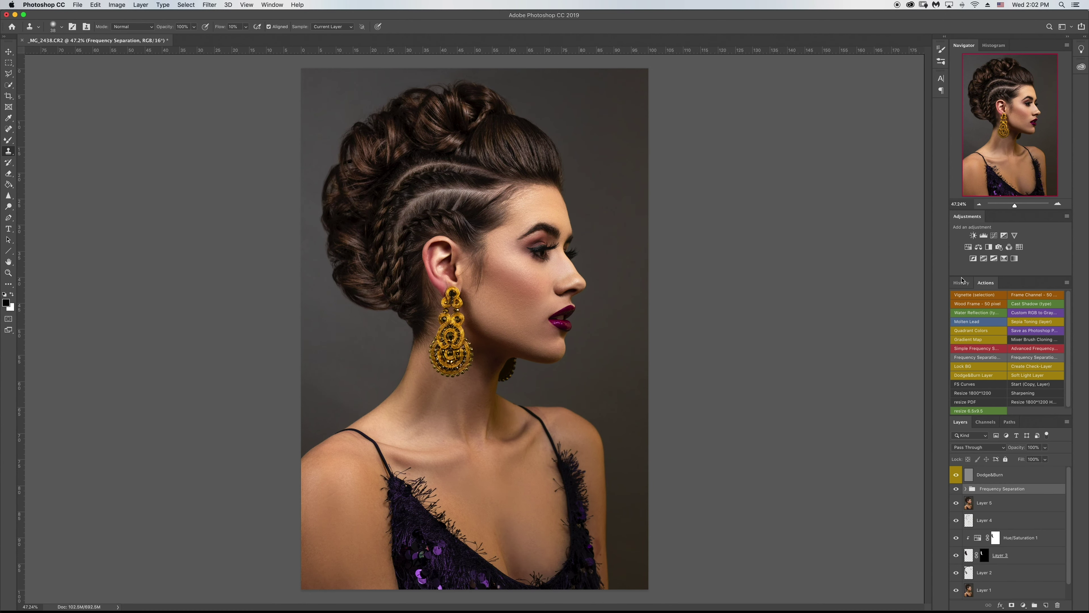
left_click(969, 247)
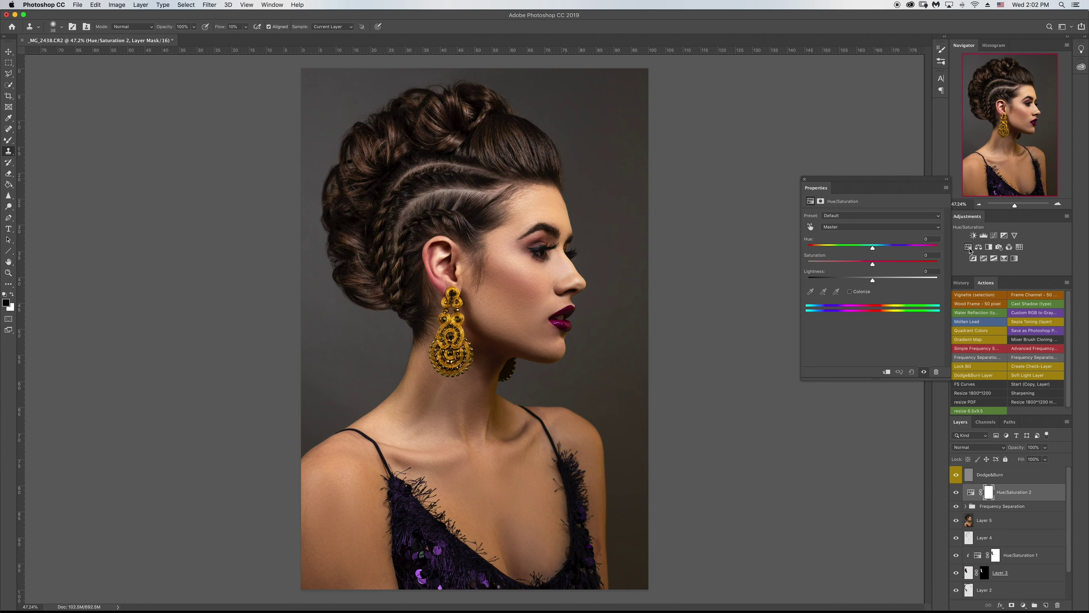
left_click(844, 226)
left_click_drag(872, 263, 937, 264)
left_click_drag(878, 309, 867, 310)
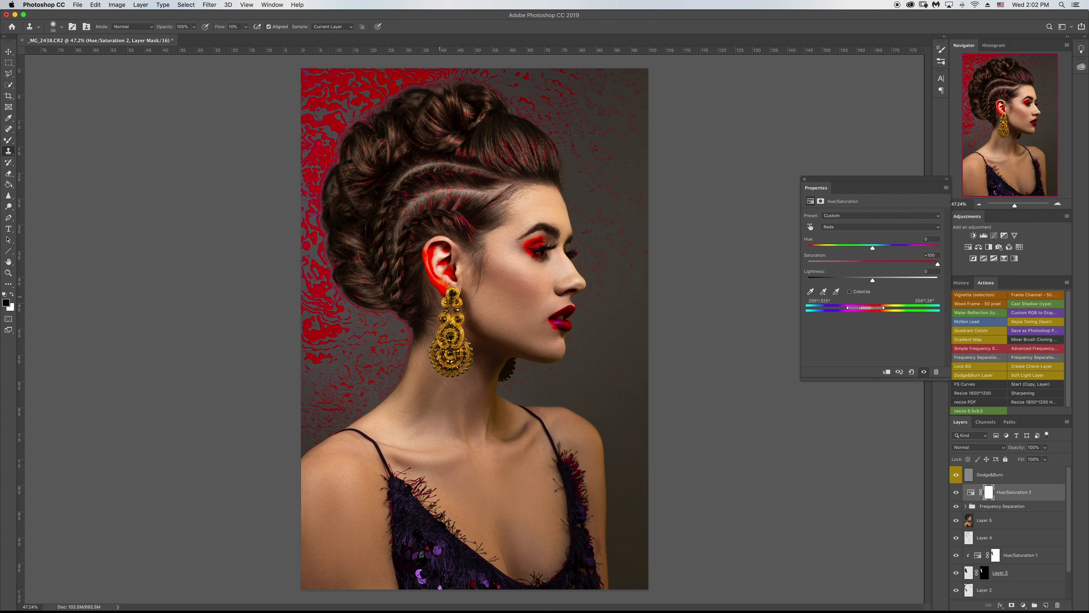
left_click(930, 255)
type("0")
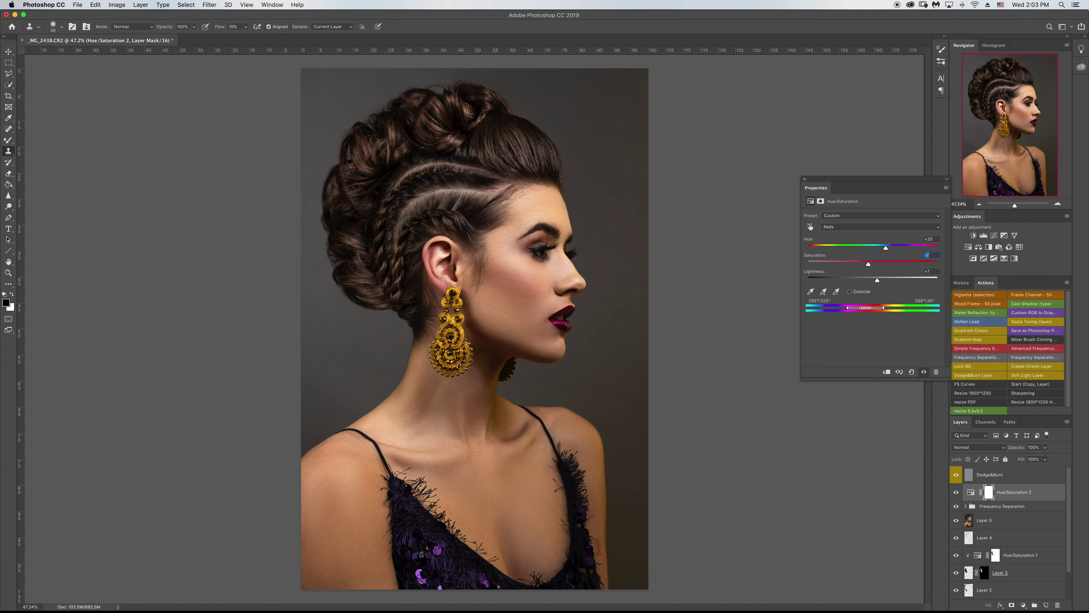
Compare the red toning on and off, then invert the adjustment mask to black
scroll(455, 301, "up", 3)
left_click(956, 491)
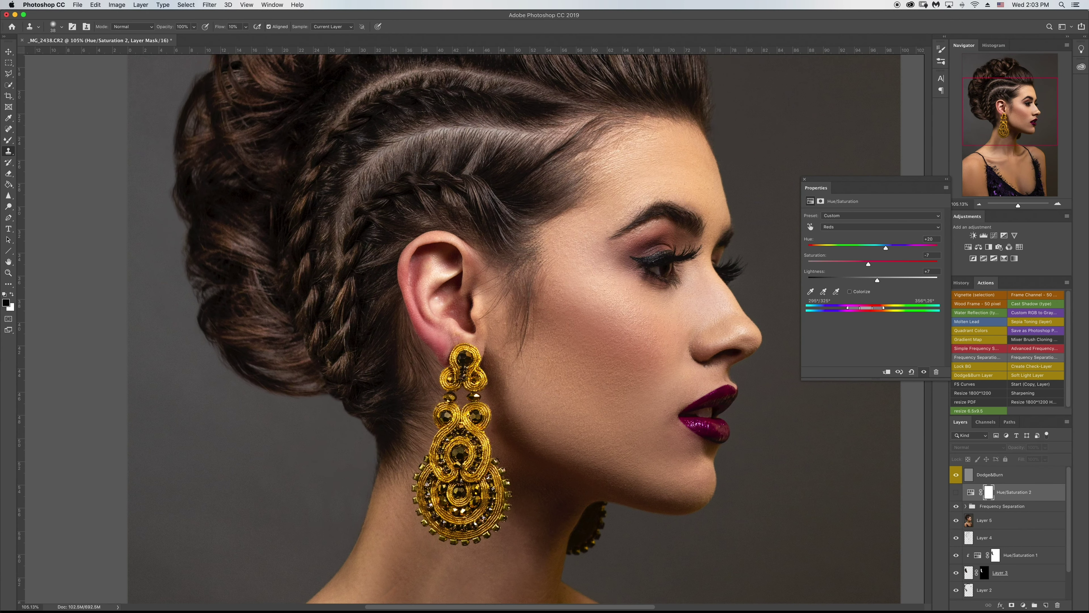
left_click(955, 491)
left_click(956, 492)
left_click(956, 491)
key("super+0")
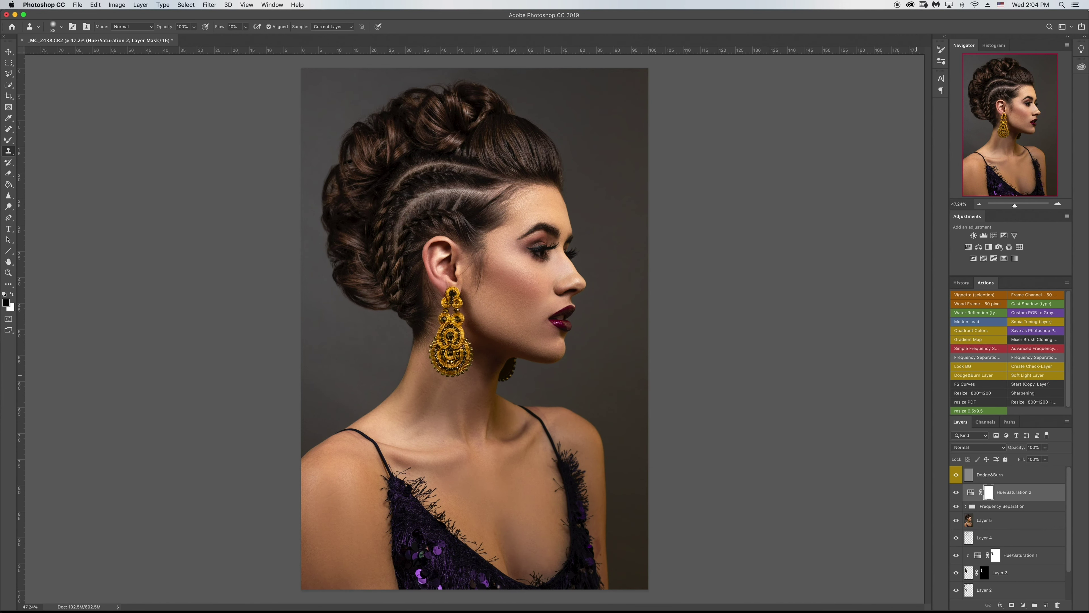
key("super+i")
Paint white with a soft brush into the Hue/Saturation 2 mask to reveal red toning in one spot
right_click(9, 140)
left_click(47, 149)
right_click(8, 140)
left_click(47, 141)
key("x")
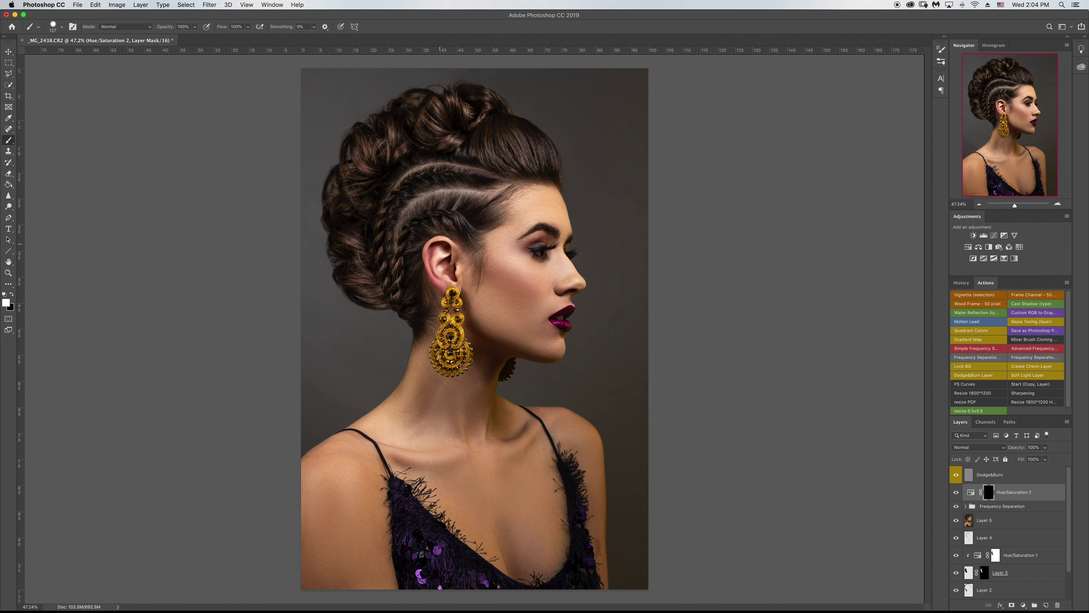
left_click(442, 258)
Target the Dodge&Burn layer and size the Dodge tool over the cheek
key("alt+bracketright")
key("o")
scroll(477, 327, "up", 1)
mouse_move(516, 289)
left_mouse_down()
mouse_move(527, 288)
mouse_move(535, 321)
mouse_move(498, 321)
left_mouse_up()
Dodge highlights on the collarbones and neck with a smaller brush (about 22–81 px)
key("bracketleft")
key("bracketleft")
key("bracketleft")
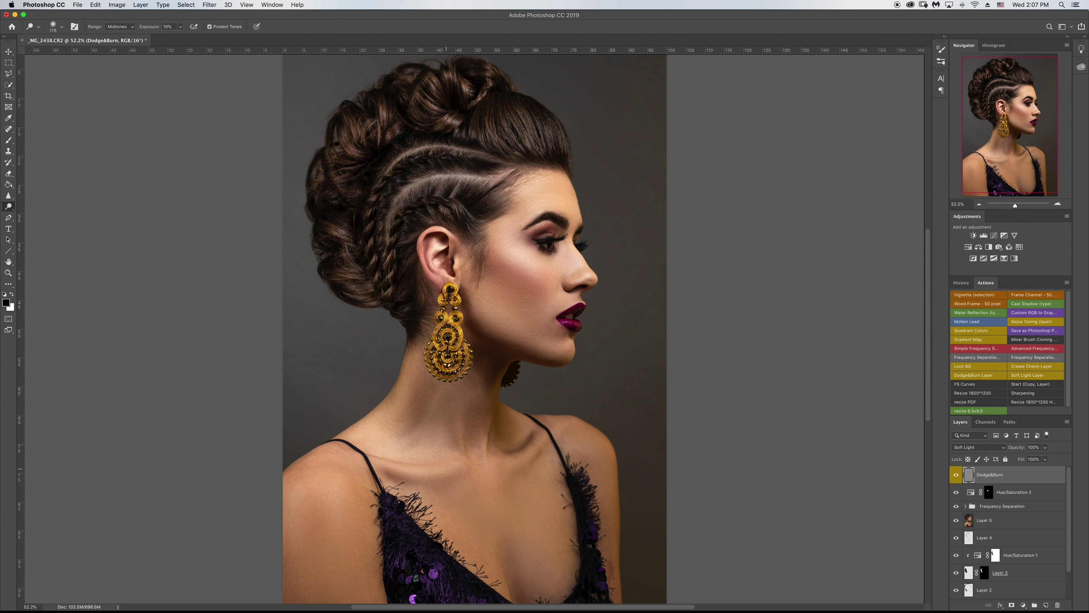
left_click_drag(447, 408, 411, 403)
left_click_drag(464, 461, 438, 479)
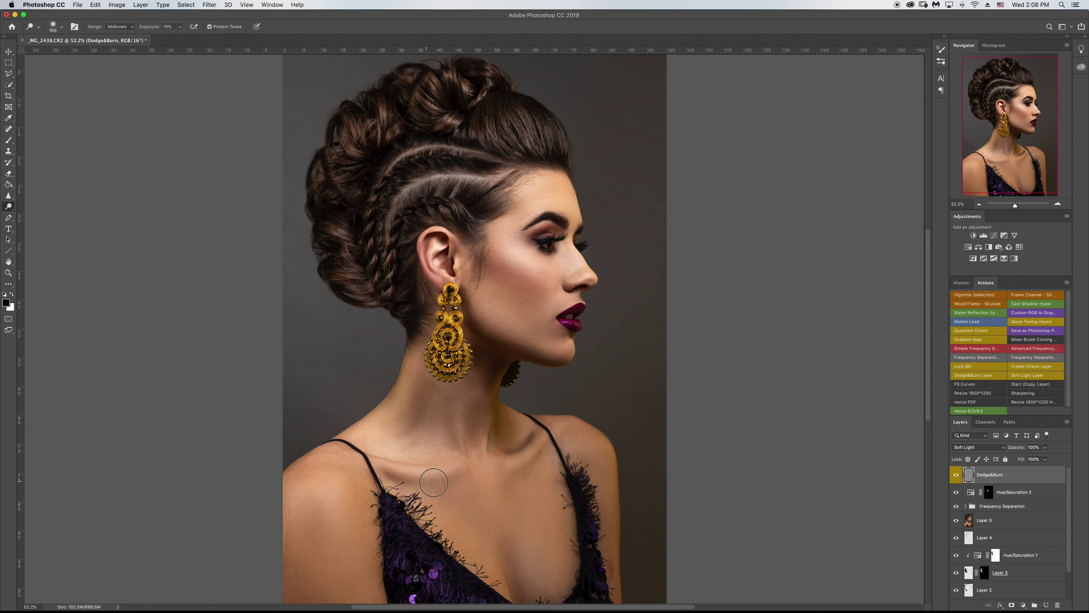
left_click_drag(605, 570, 598, 570)
Dodge the braid and top-of-hair highlights, resizing the brush between about 26 and 105 px
key("bracketright")
key("bracketright")
key("bracketright")
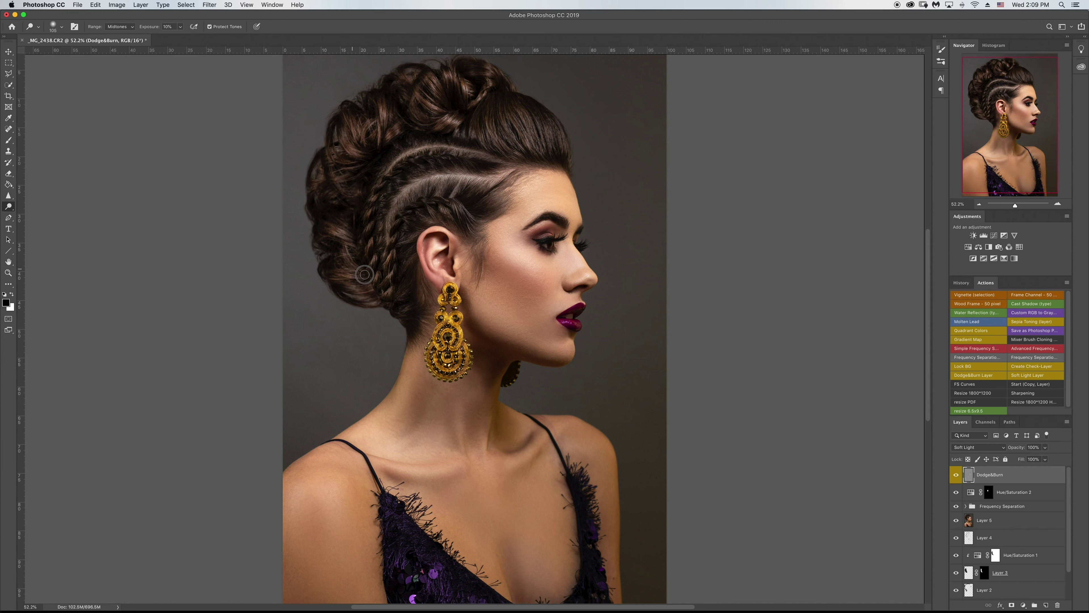
key("bracketleft")
key("bracketleft")
key("bracketleft")
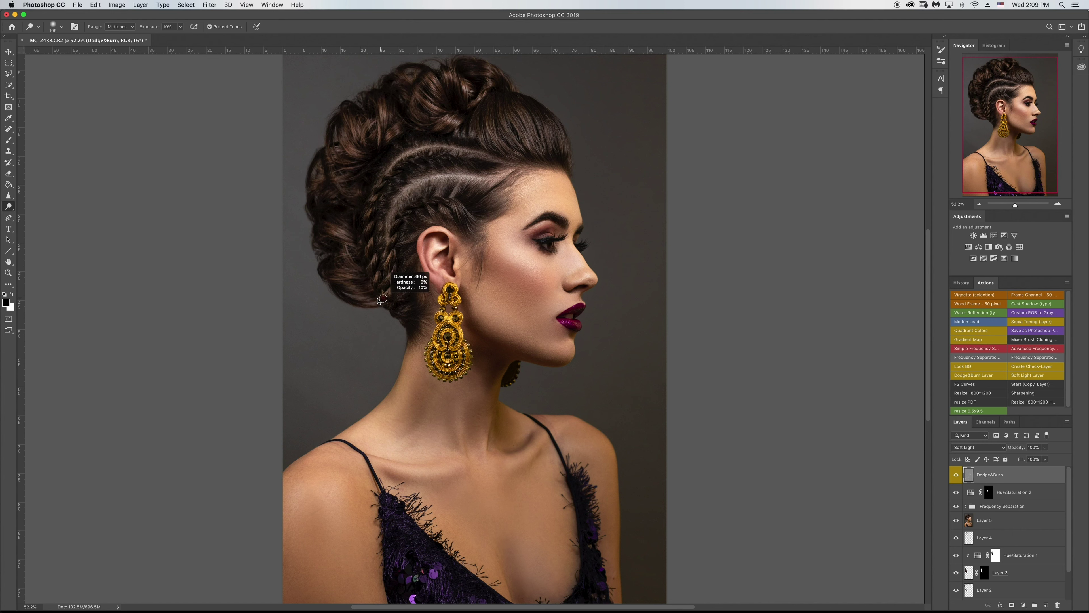
key("bracketleft")
key("bracketleft")
key("bracketleft")
key("bracketright")
key("bracketright")
key("bracketright")
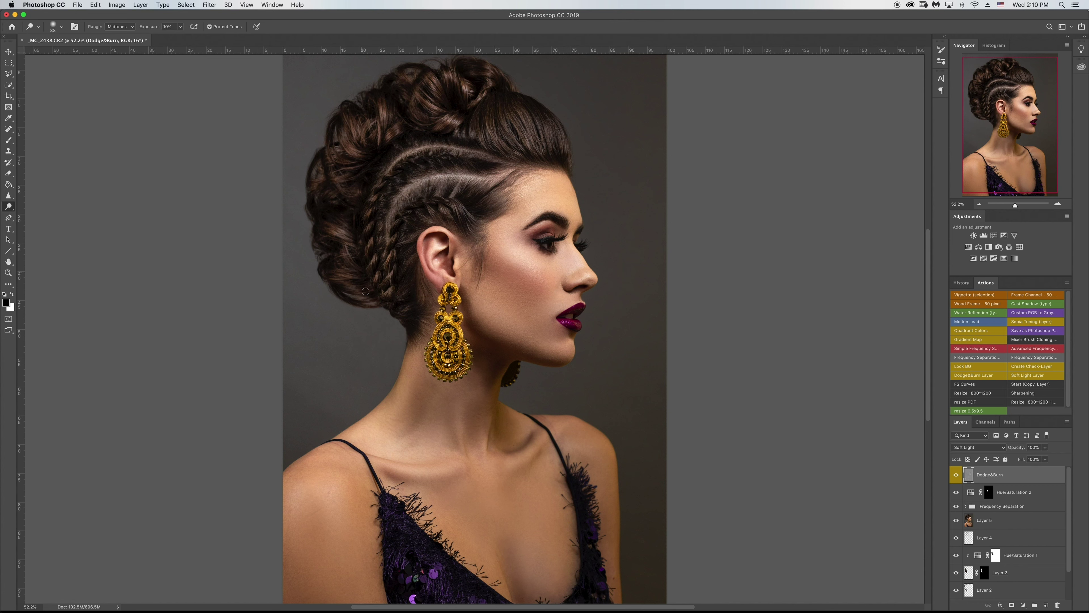
key("bracketleft")
key("bracketleft")
key("bracketleft")
key("bracketright")
key("bracketright")
key("bracketright")
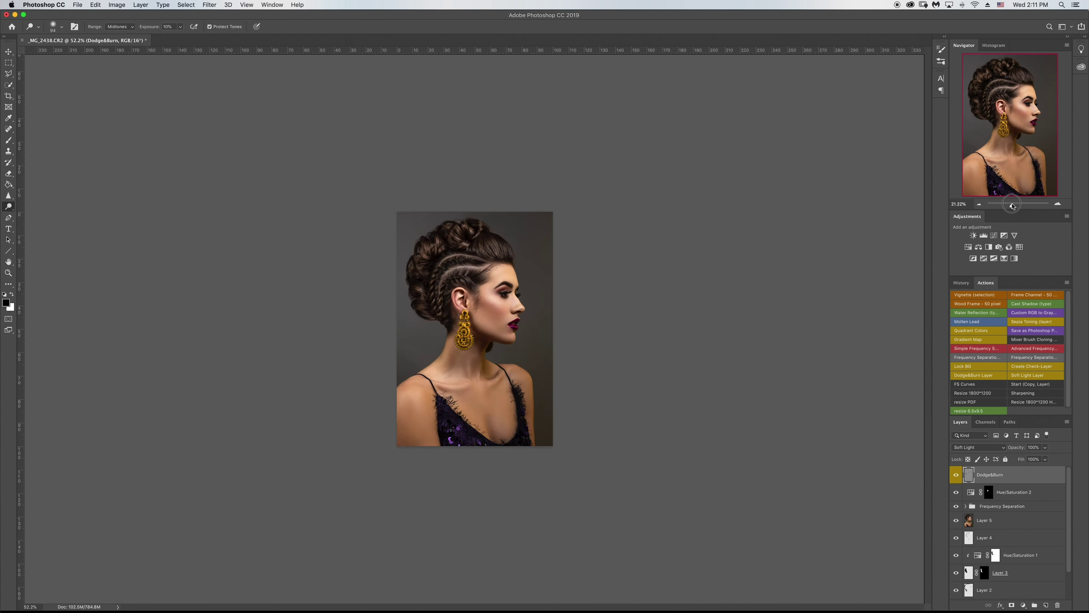
left_click_drag(1015, 205, 1014, 205)
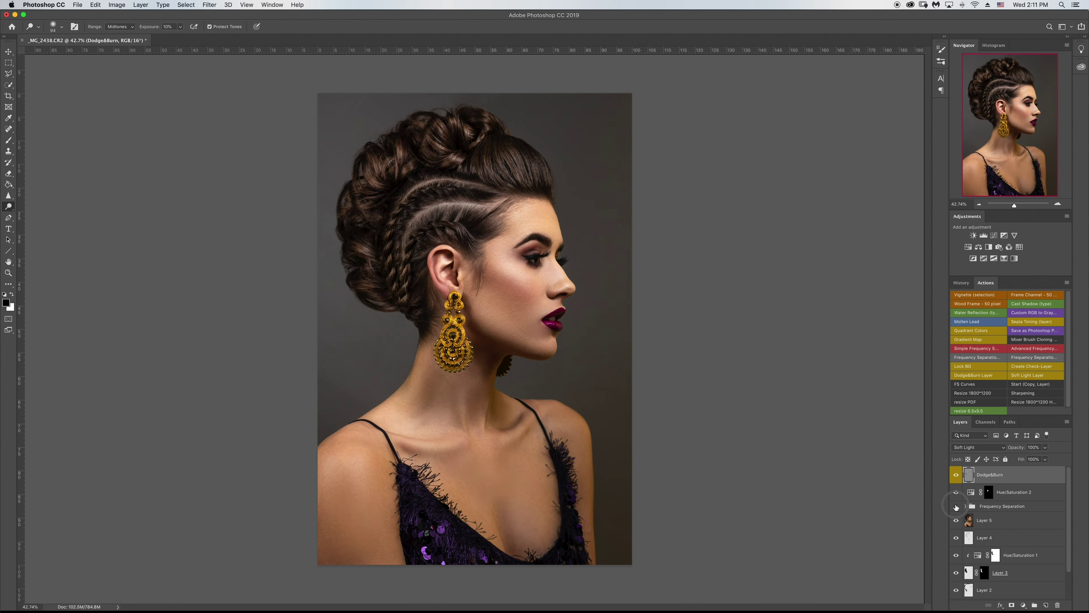
Enlarge the Dodge brush to a soft, 0%-hardness size and dodge the chest near the strap
left_click_drag(486, 462, 493, 484)
key("ctrl+z")
left_click_drag(556, 427, 541, 447)
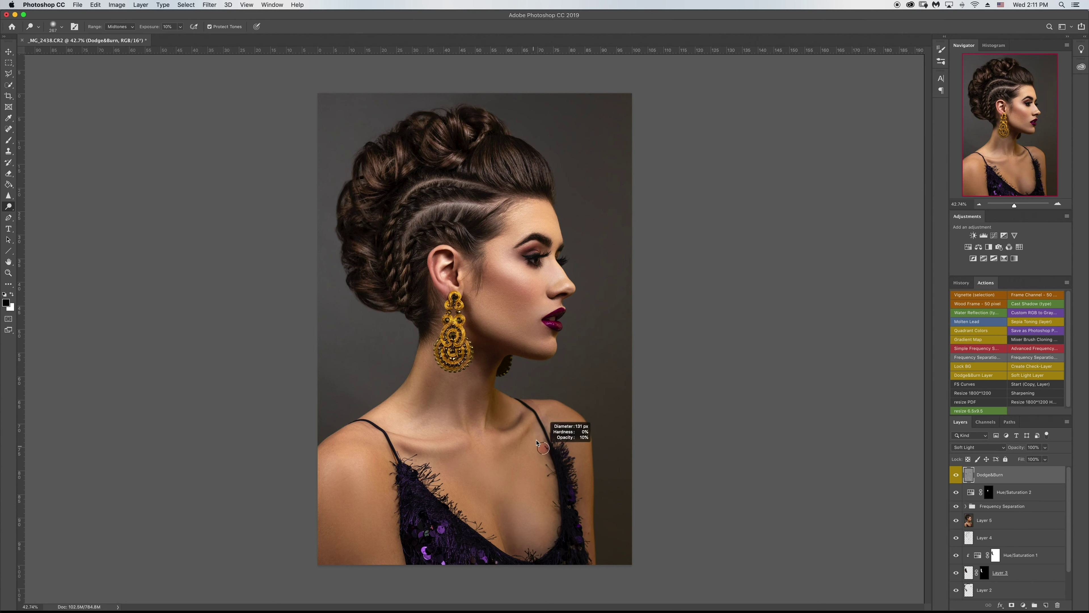